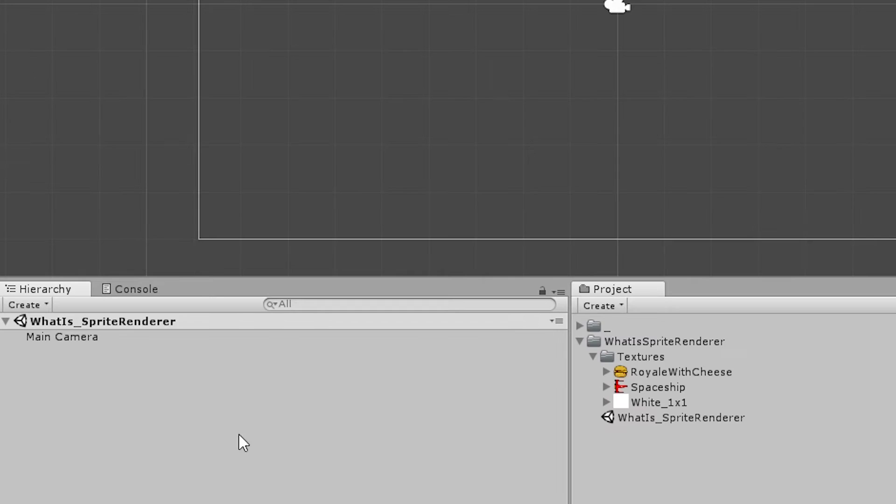
Create an empty GameObject in the Hierarchy and name it Sprite.
right_click(72, 367)
click(111, 284)
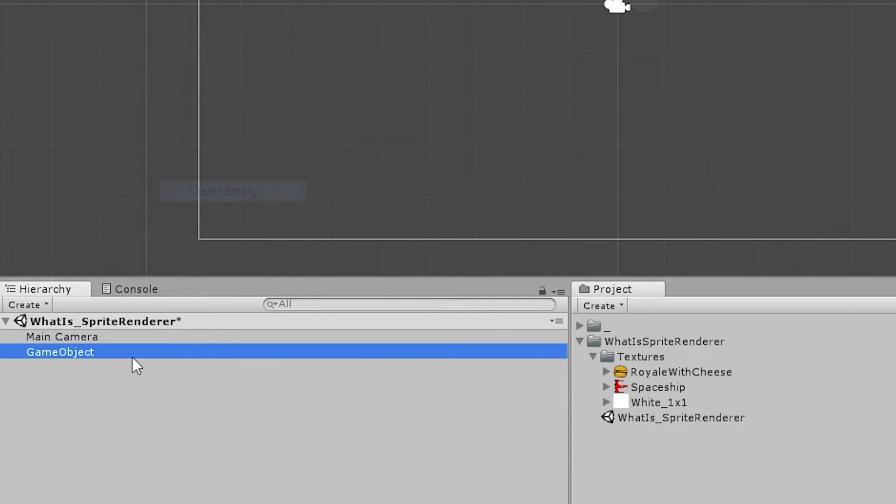
key(F2)
text(S)
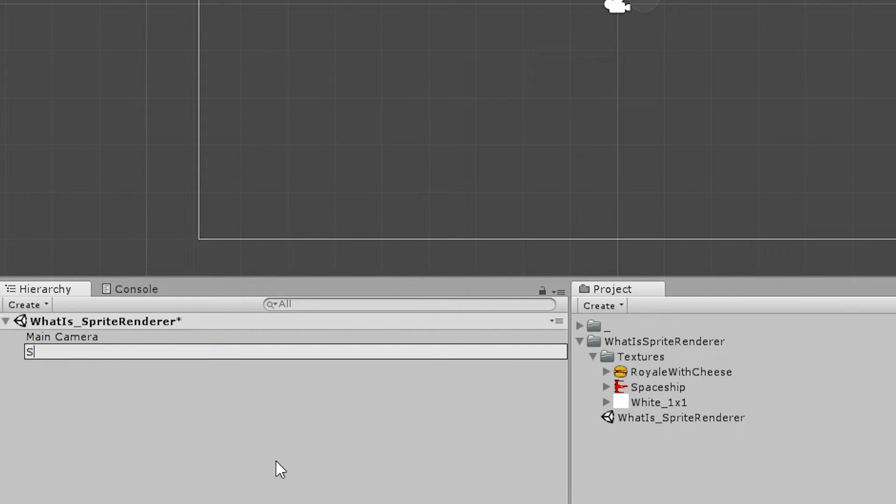
text(prite)
key(Return)
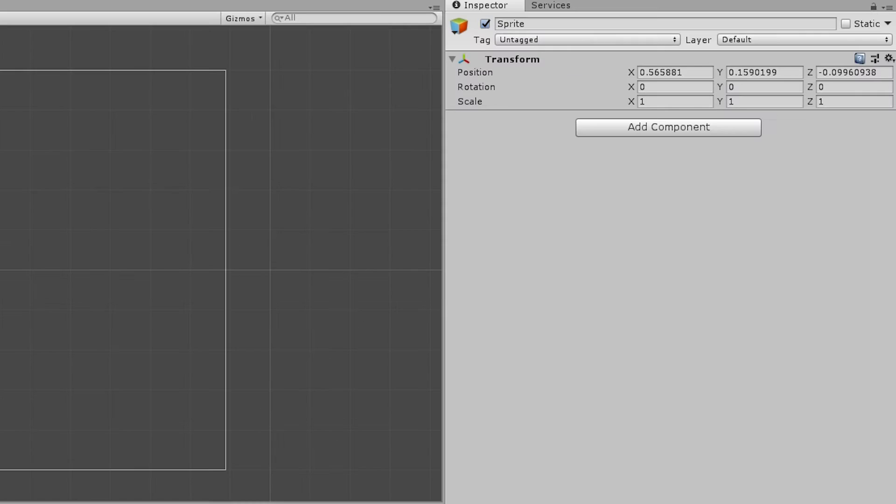
Add a Sprite Renderer component to Sprite, leaving its Sprite field empty.
click(644, 131)
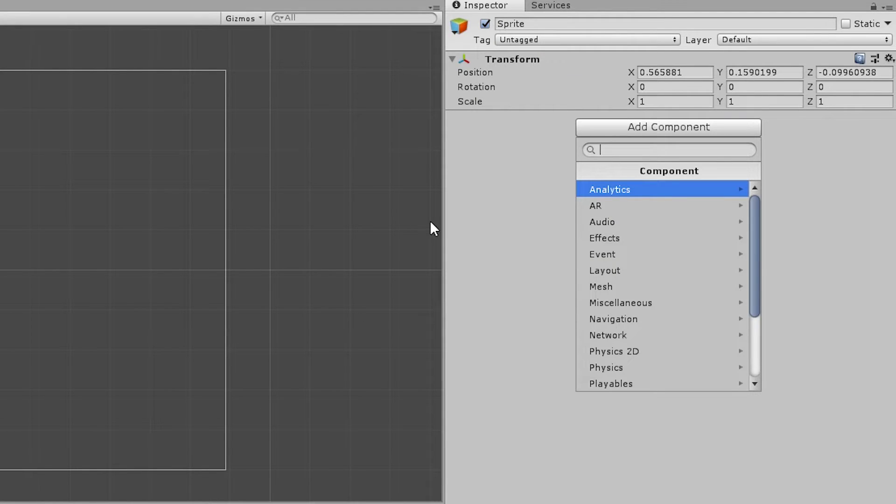
text(Spritere)
key(Return)
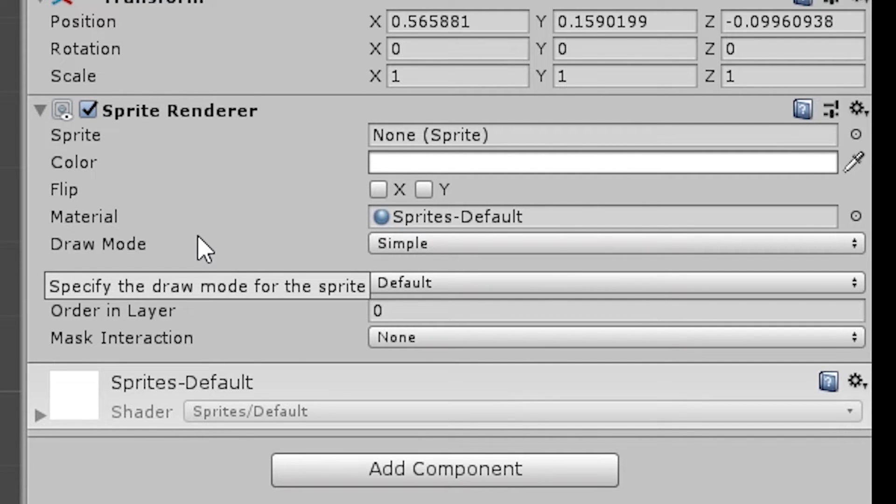
click(83, 138)
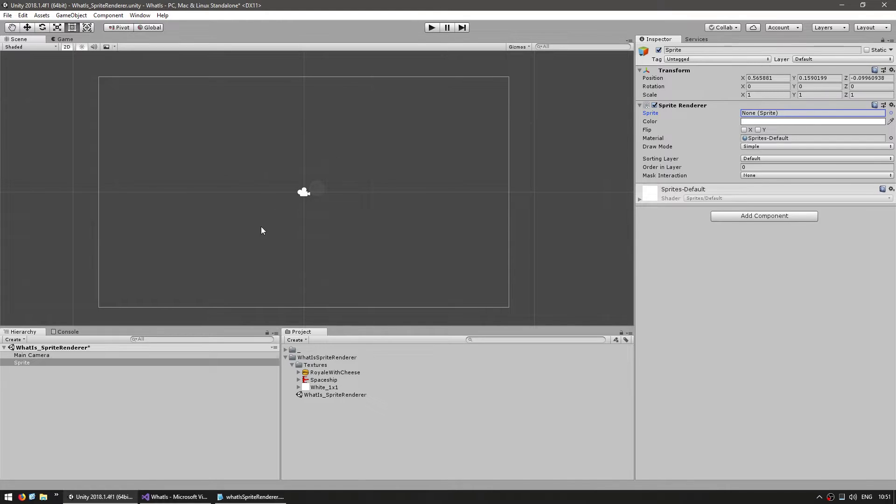
Drag the Sprite object with the Move tool to about 0.69, 0.66, then select the Spaceship texture.
key(t)
click(121, 362)
key(w)
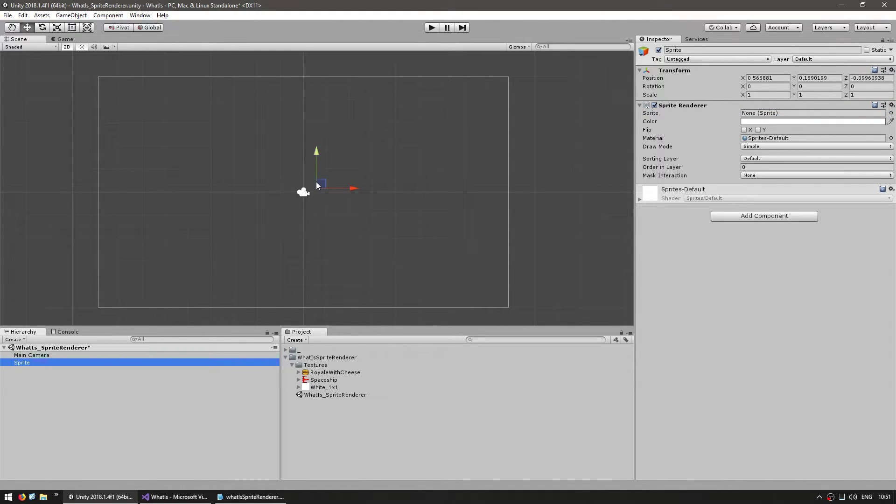
mouse_move(320, 182)
mouse_down()
mouse_move(271, 154)
mouse_move(335, 182)
mouse_move(327, 187)
mouse_up()
scroll(315, 189, up, 3)
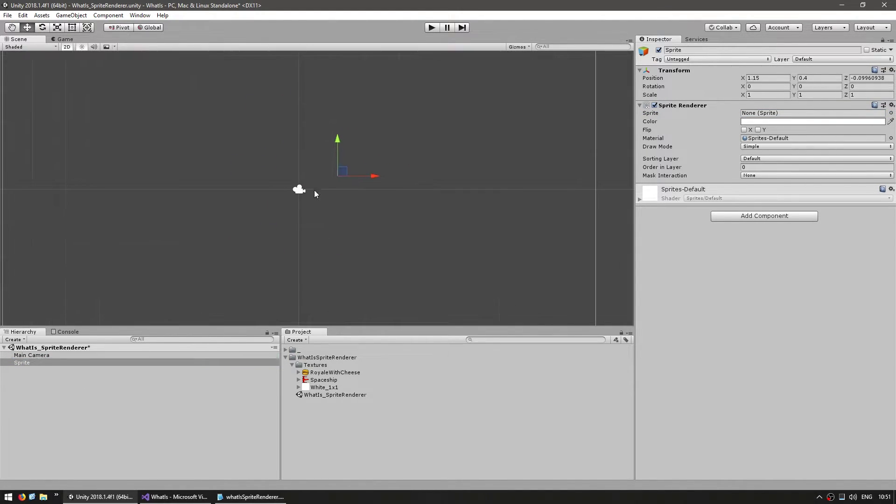
scroll(346, 191, down, 3)
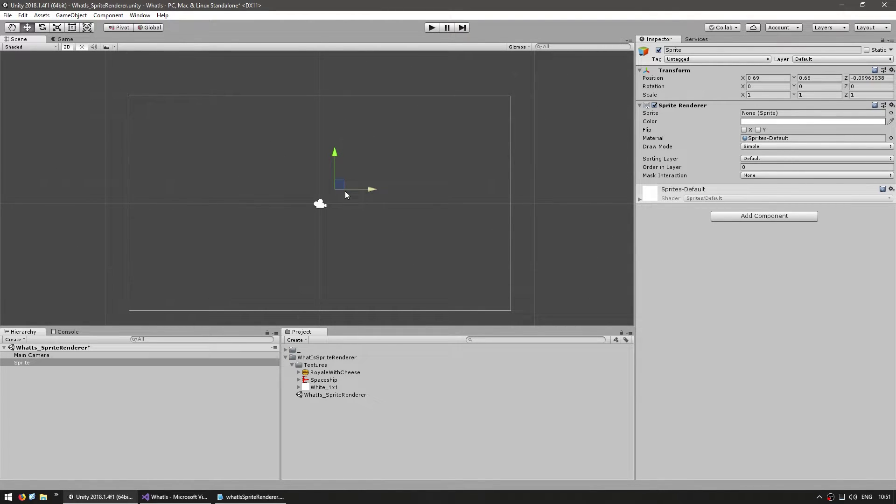
click(338, 381)
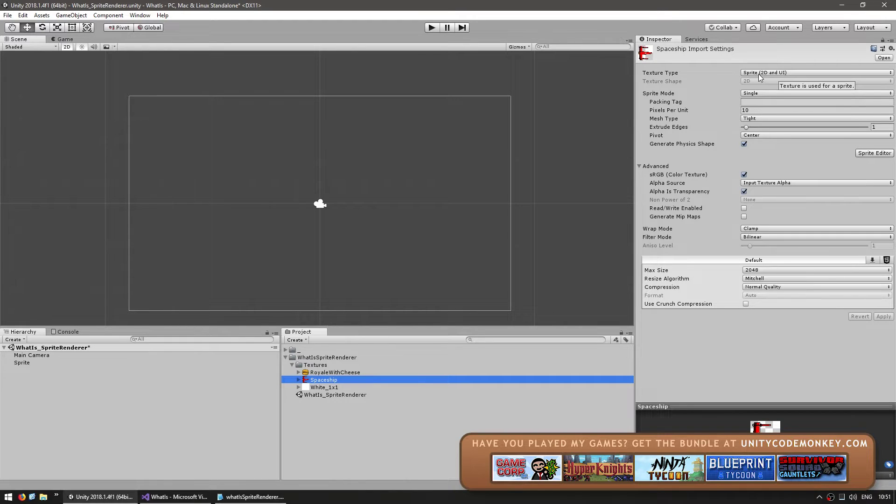
Assign the red Spaceship asset to the Sprite object's Sprite Renderer Sprite field.
click(27, 364)
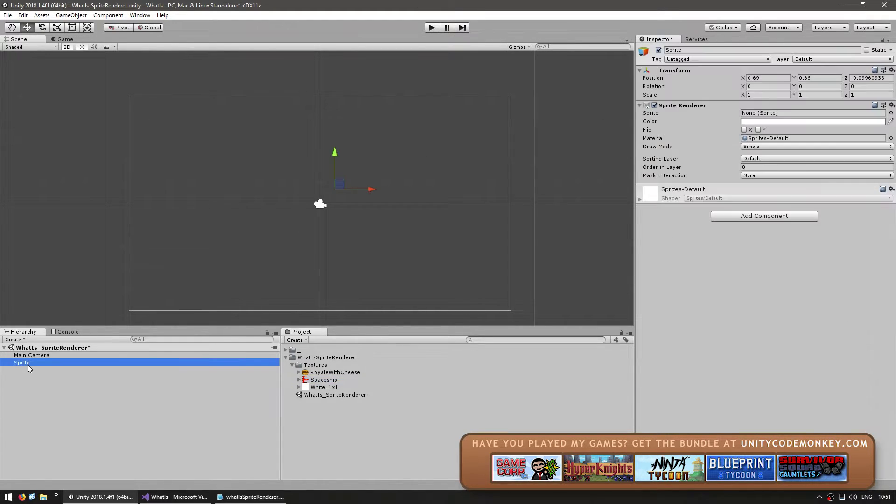
drag(323, 380, 763, 117)
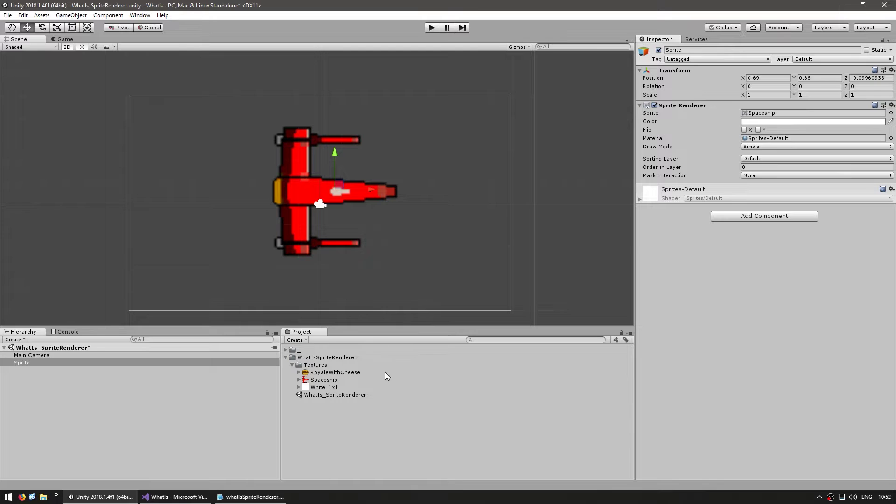
click(320, 381)
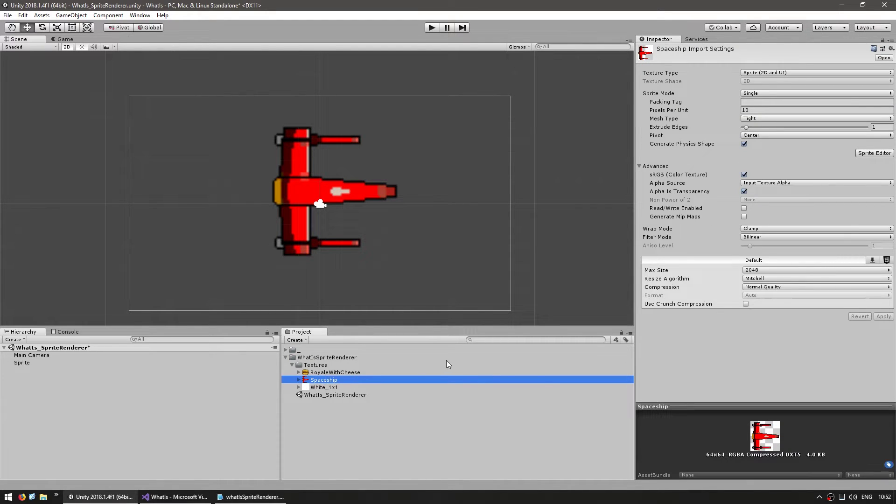
Change the Spaceship texture's Pixels Per Unit from 10 to 64 and apply it.
click(676, 111)
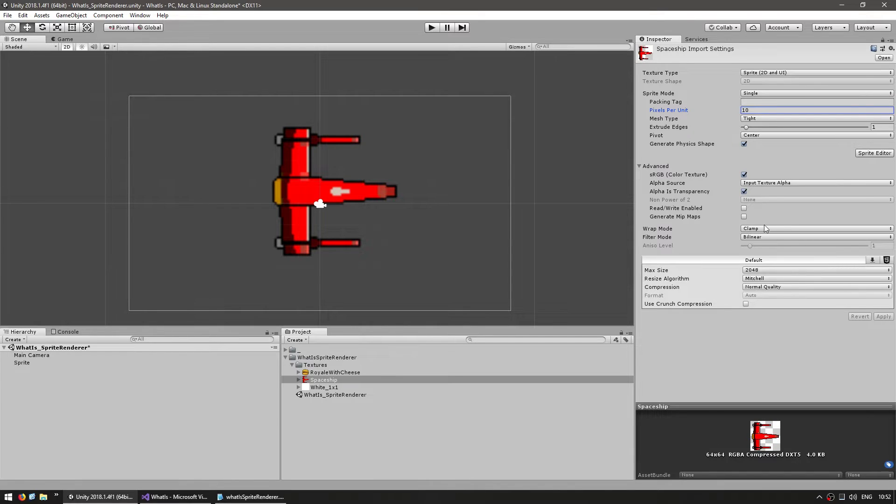
click(746, 110)
text(64)
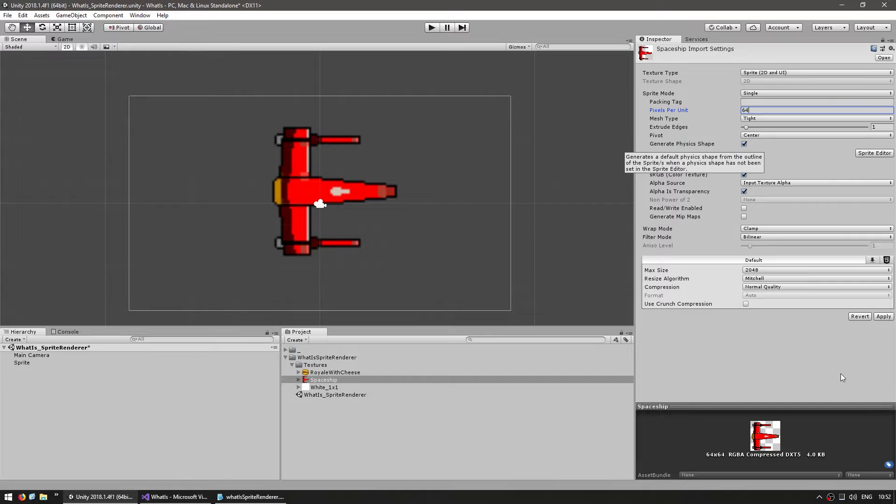
click(884, 316)
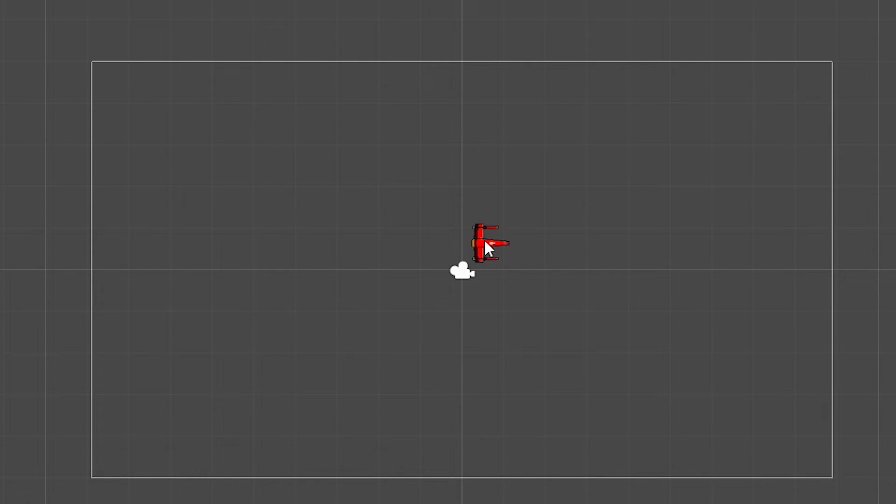
Drag the spaceship with the Rect tool to about 0.538, 0.508 so its corner sits on the camera.
click(486, 243)
scroll(514, 369, up, 3)
key(t)
middle_drag(514, 366, 486, 316)
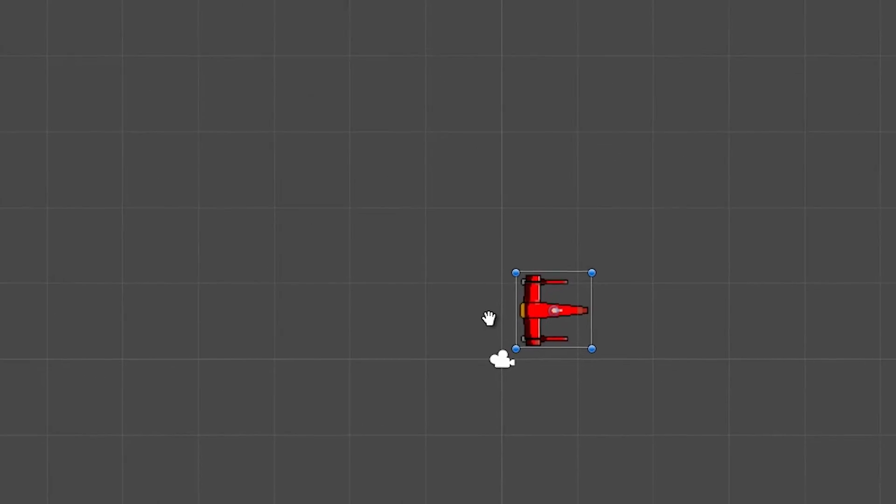
scroll(486, 316, up, 1)
drag(572, 271, 545, 282)
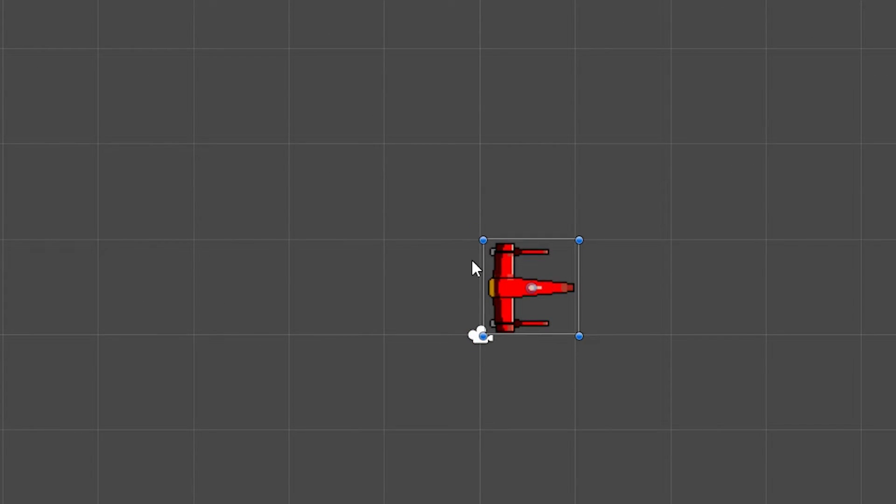
scroll(528, 326, down, 3)
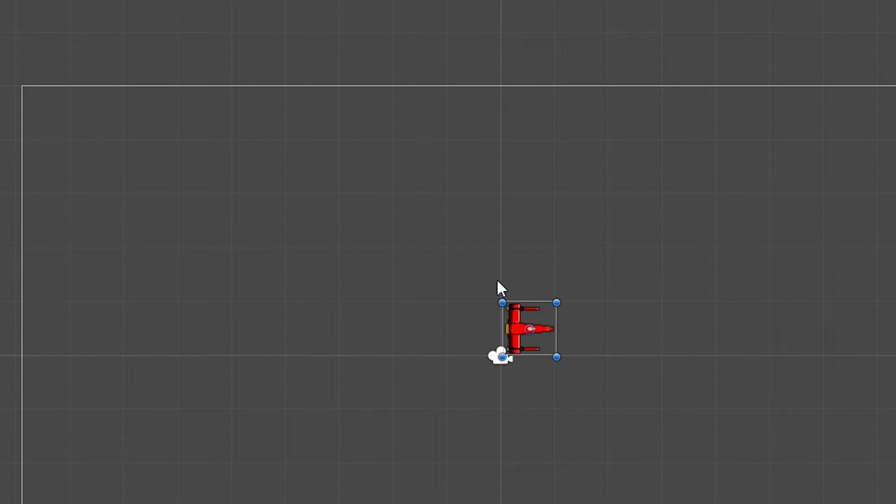
Review the Spaceship import settings and the Sprite renderer's sprite and Color properties.
click(324, 380)
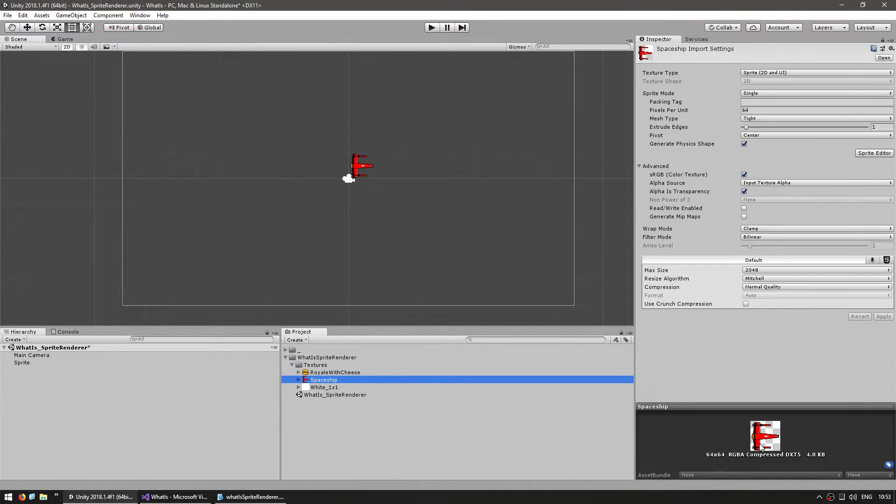
click(717, 342)
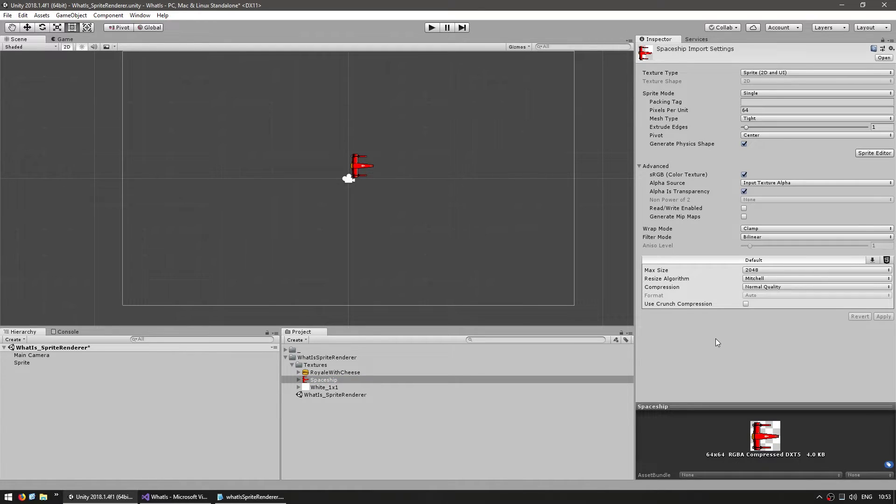
click(21, 363)
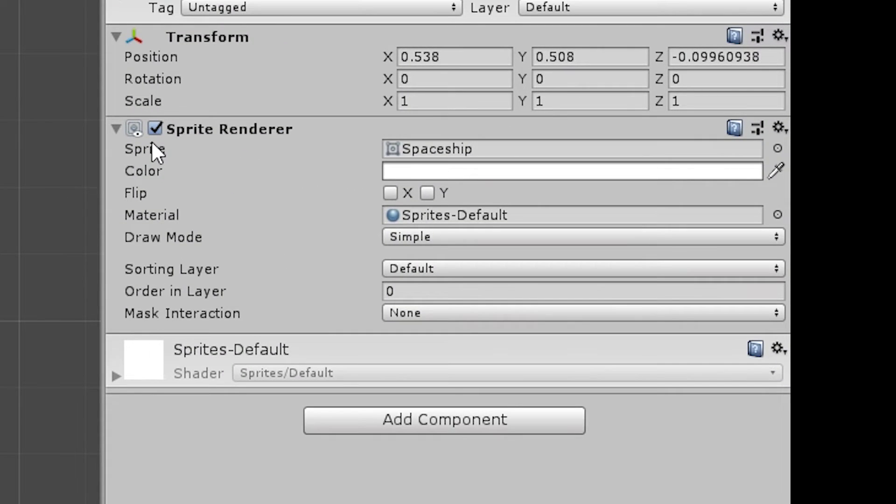
click(764, 112)
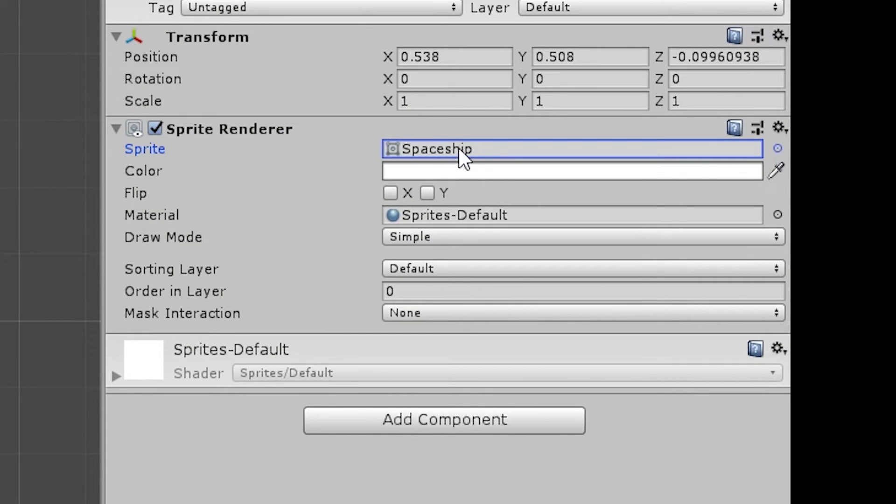
click(159, 173)
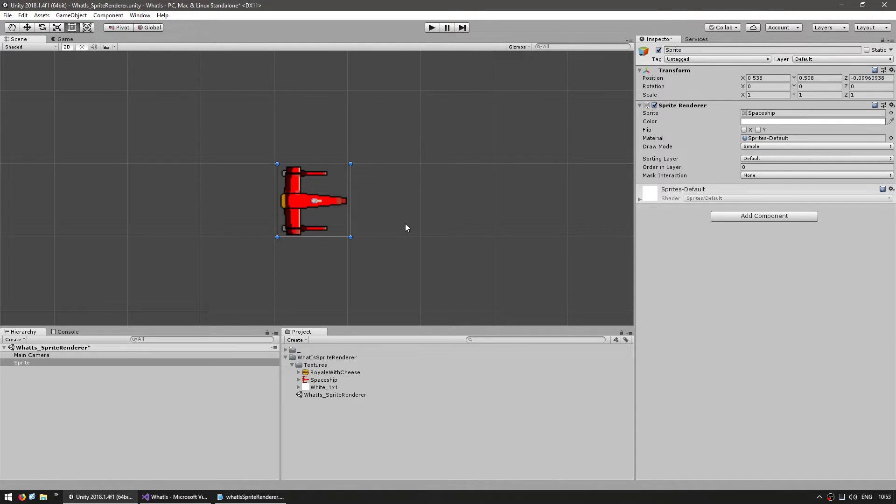
Set the Sprite Renderer Color to light blue 70C6FF, then select the White_1x1 texture.
click(751, 122)
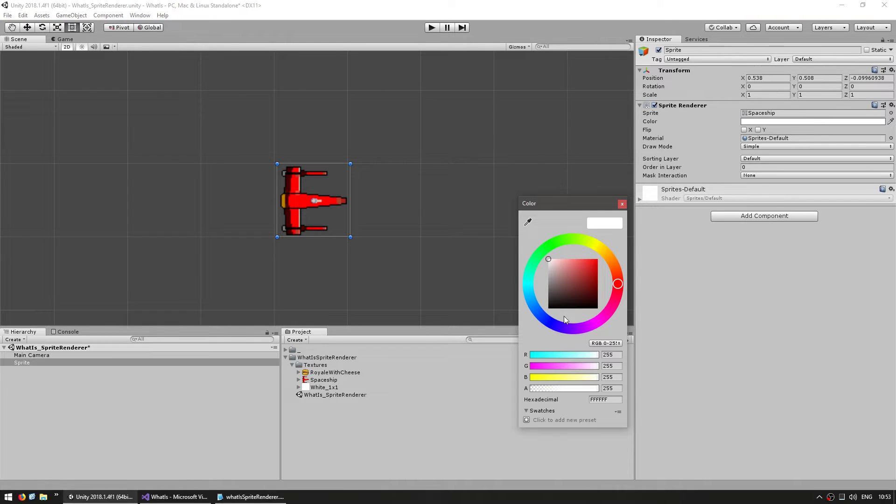
drag(568, 290, 573, 185)
click(532, 302)
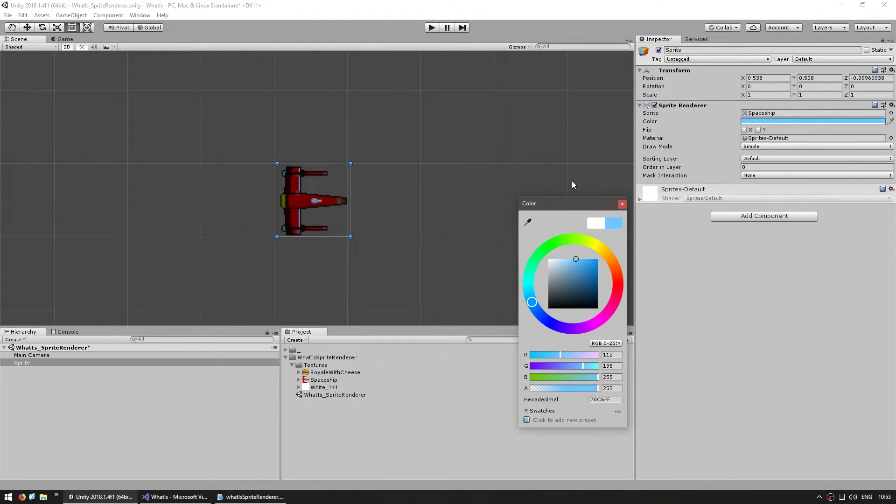
click(721, 362)
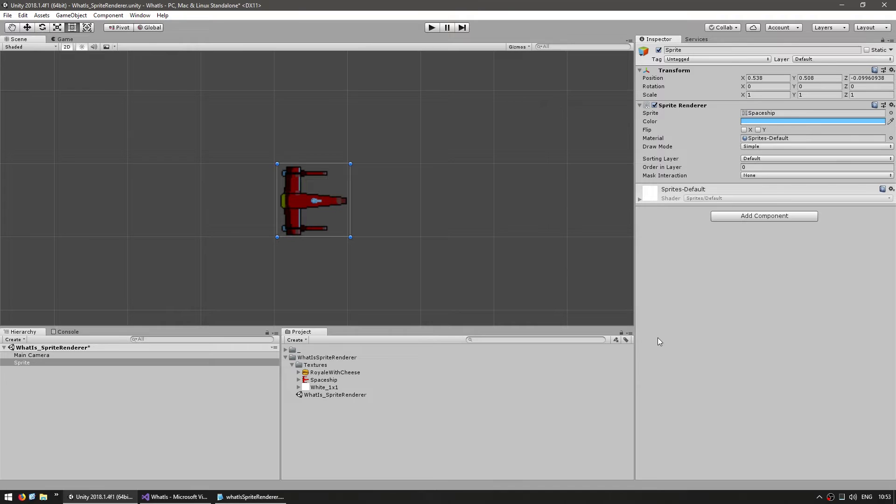
click(321, 388)
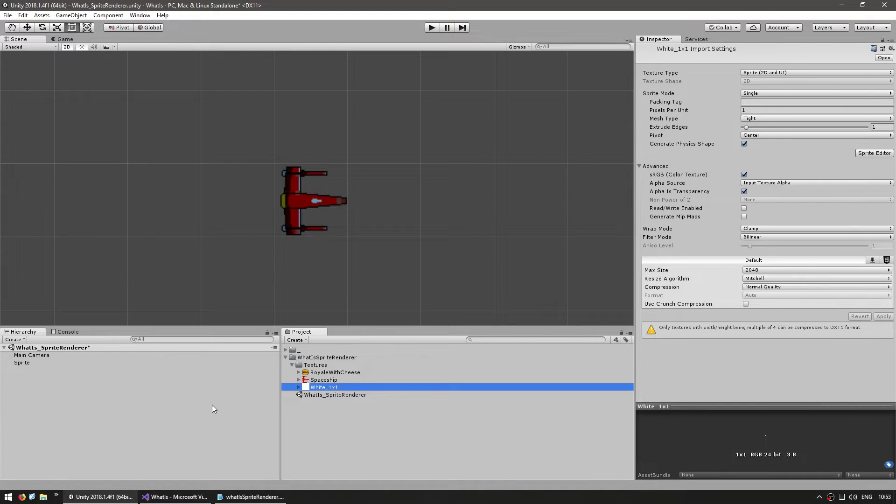
Duplicate Sprite as Sprite (1) and clear its Sprite image.
click(35, 362)
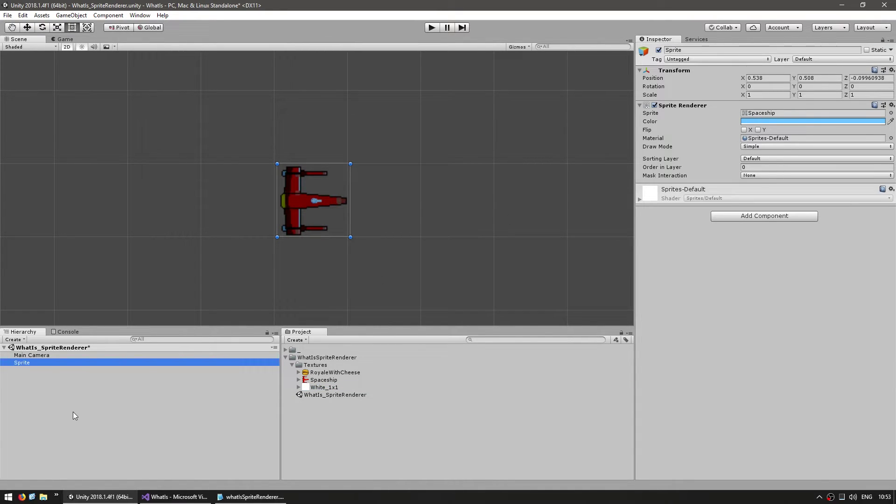
key(ctrl+d)
click(761, 113)
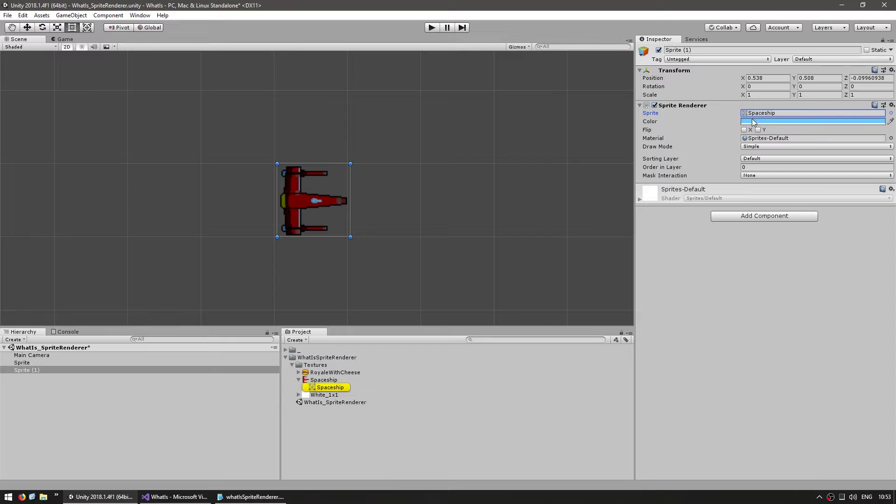
key(Delete)
click(180, 388)
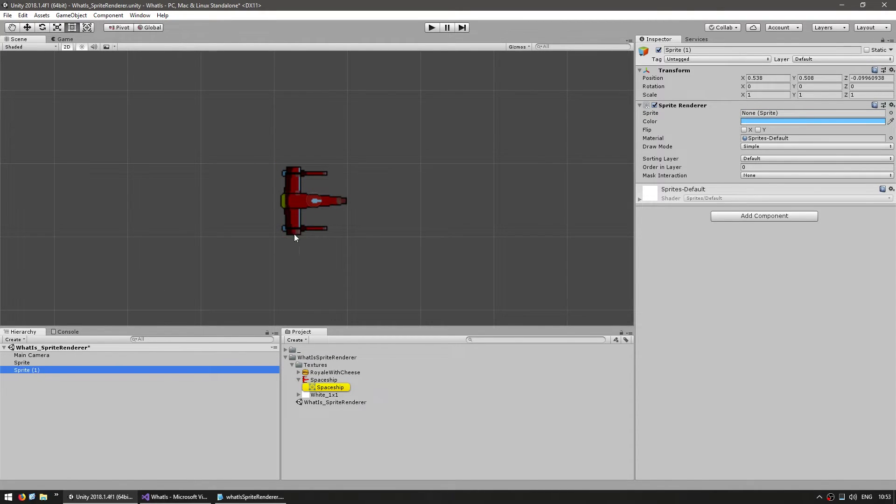
Move Sprite (1) up and right of the ship to position 2.532, 1.524.
middle_drag(294, 234, 277, 242)
key(w)
drag(301, 204, 447, 128)
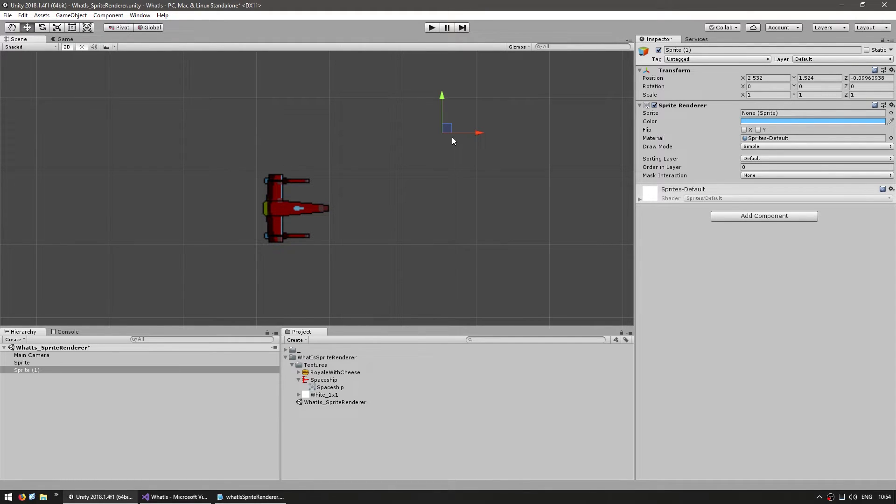
Give Sprite (1) the White_1x1 image, a red FF0415 tint and a Y scale of 0.15.
click(316, 395)
drag(314, 394, 753, 113)
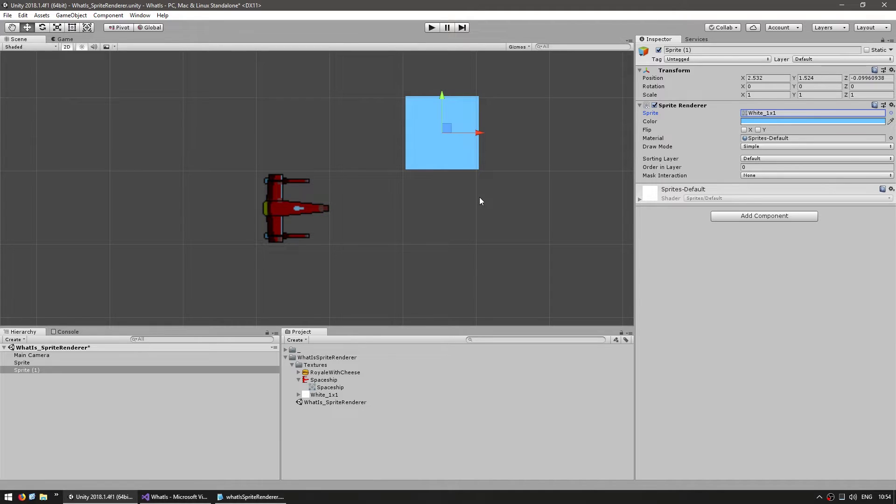
click(762, 123)
click(569, 277)
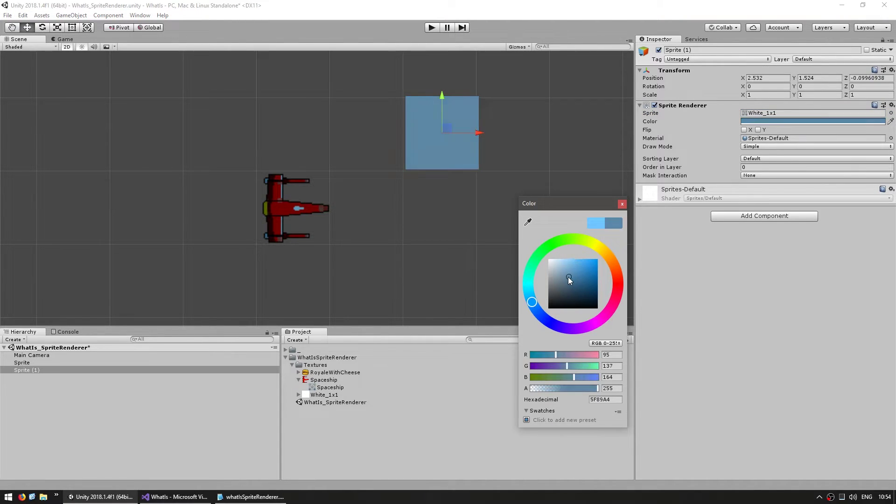
mouse_move(615, 265)
mouse_down()
mouse_move(623, 290)
mouse_move(600, 250)
mouse_move(618, 286)
mouse_up()
click(581, 277)
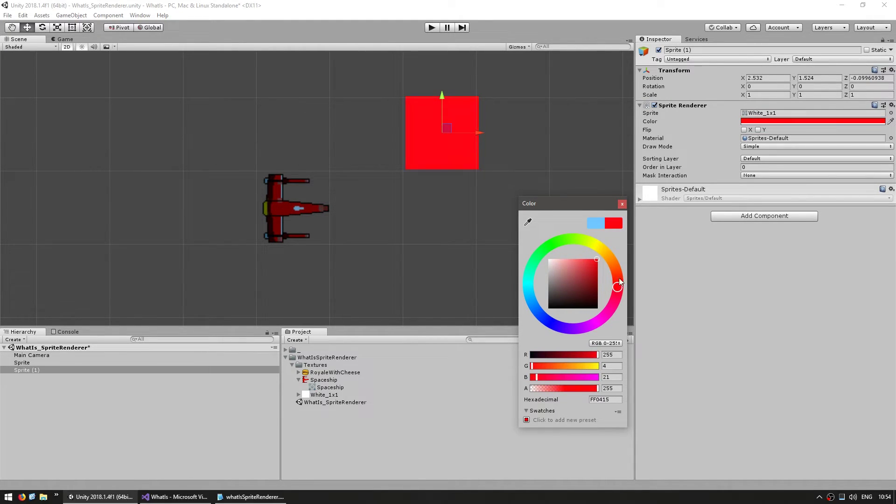
drag(793, 94, 787, 93)
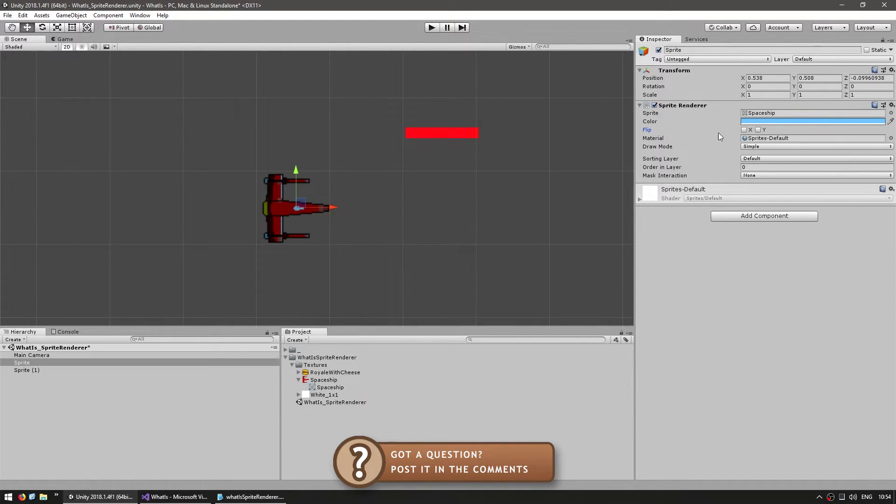
click(744, 130)
click(745, 130)
click(744, 129)
click(745, 130)
click(759, 130)
click(758, 130)
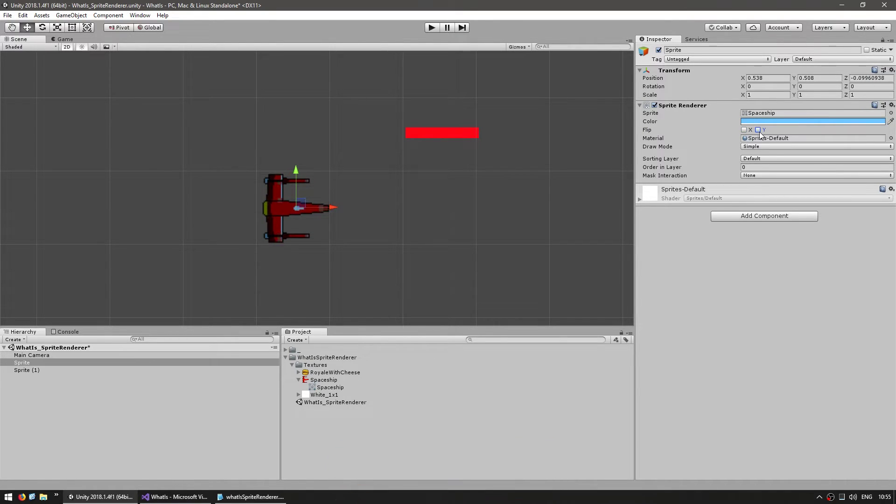
click(744, 129)
click(745, 130)
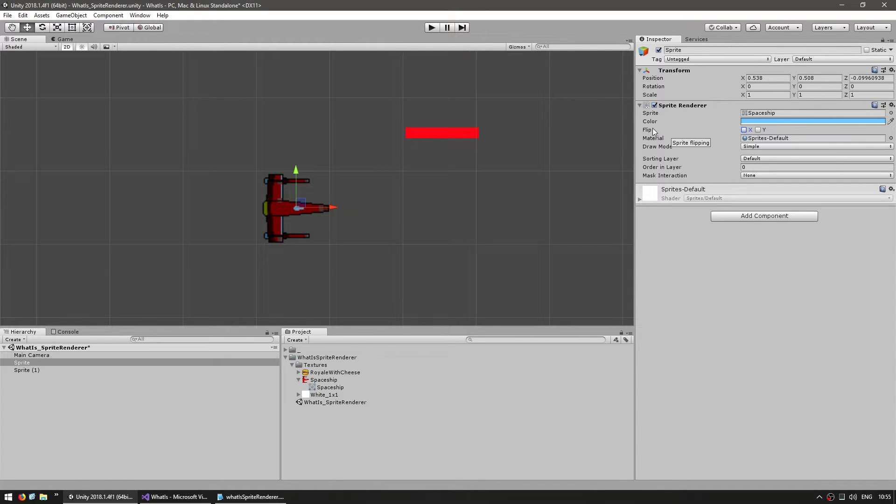
click(653, 137)
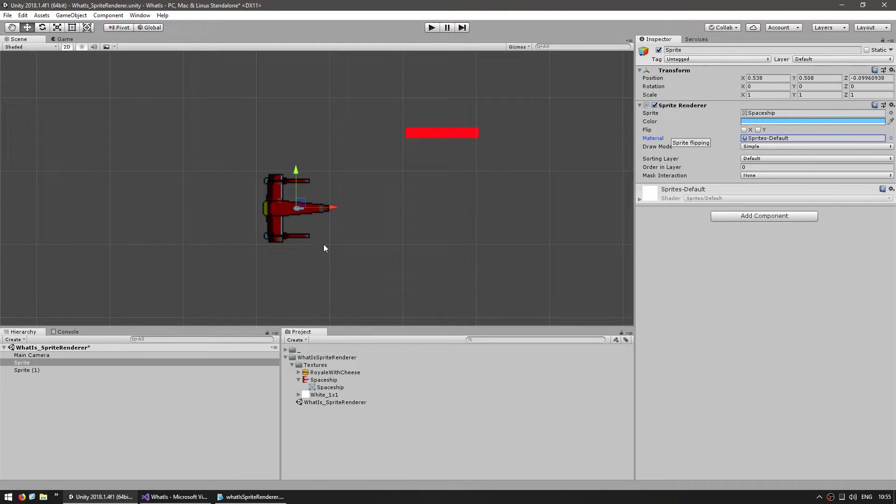
Undo the spaceship's light-blue tint so its Color is white again.
click(782, 121)
key(ctrl+z)
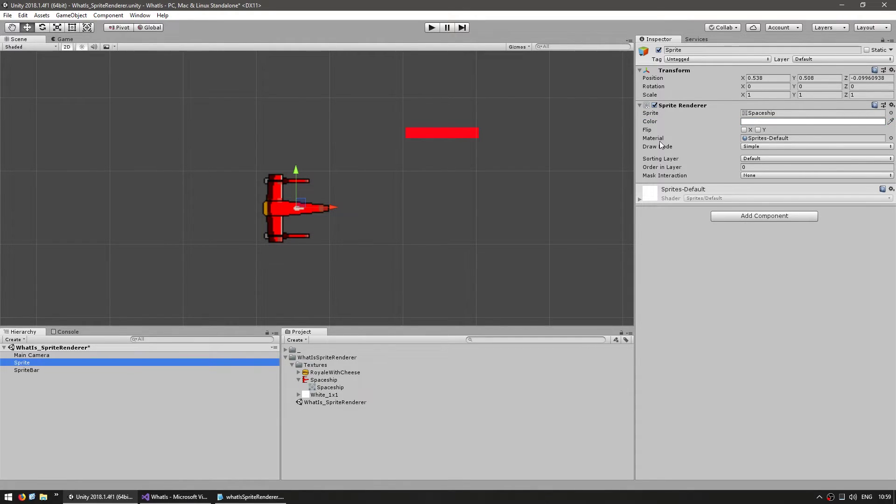
Change the Sprite Renderer Draw Mode to Sliced, giving Size 71.2 by 31.6.
click(660, 145)
click(747, 146)
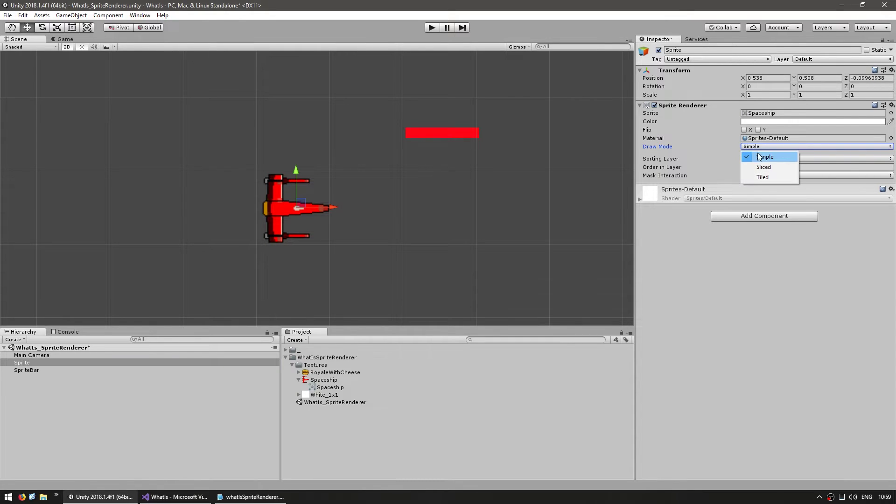
click(765, 158)
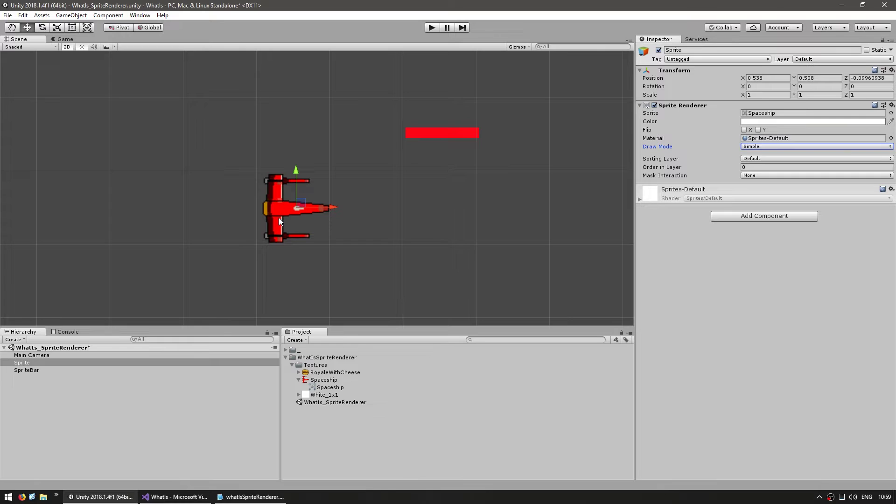
click(758, 148)
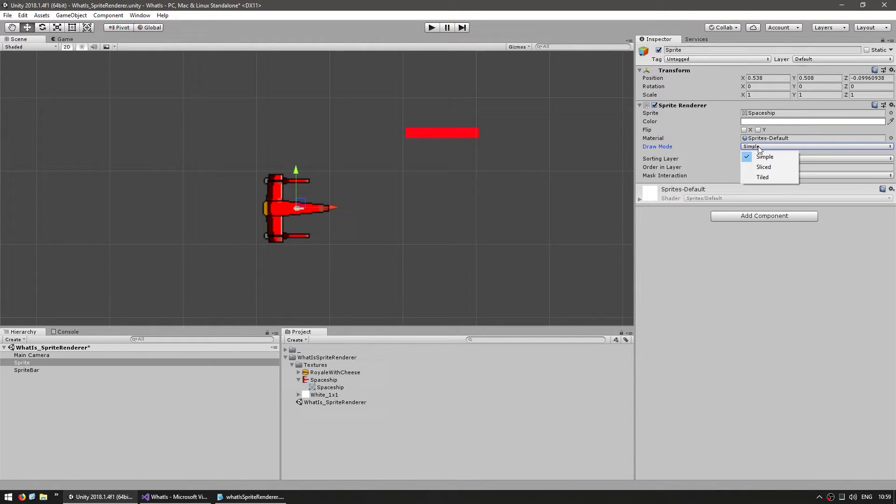
click(768, 168)
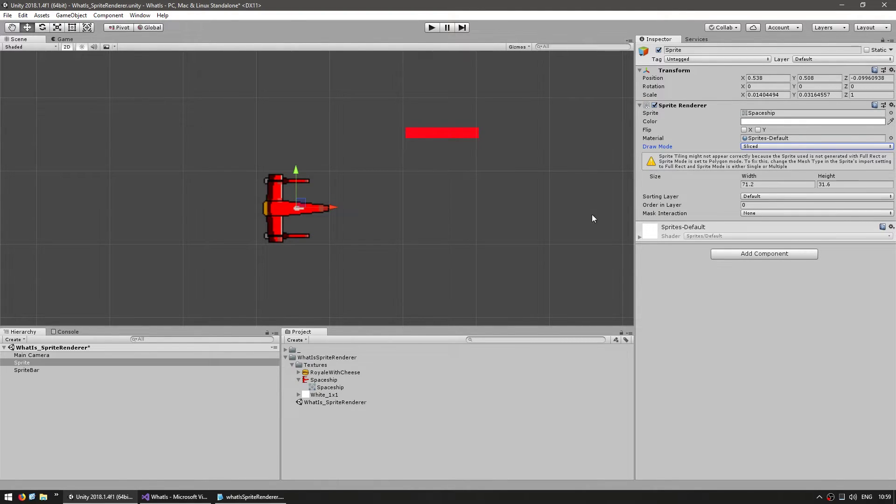
Change the Spaceship texture's Mesh Type from Tight to Full Rect and apply the import change.
click(323, 380)
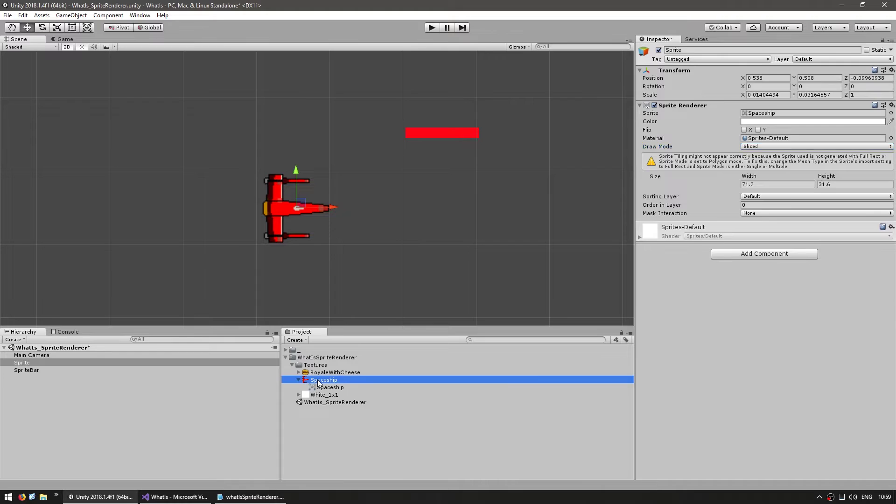
click(656, 120)
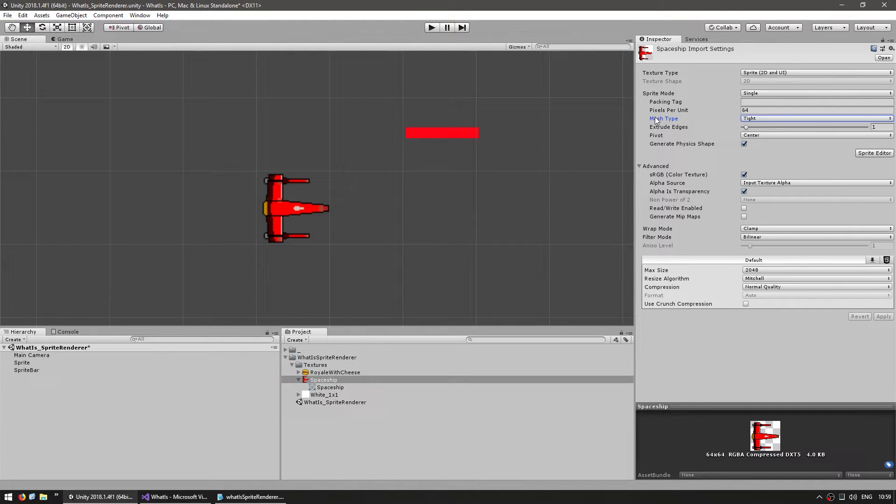
click(752, 119)
click(758, 127)
click(876, 317)
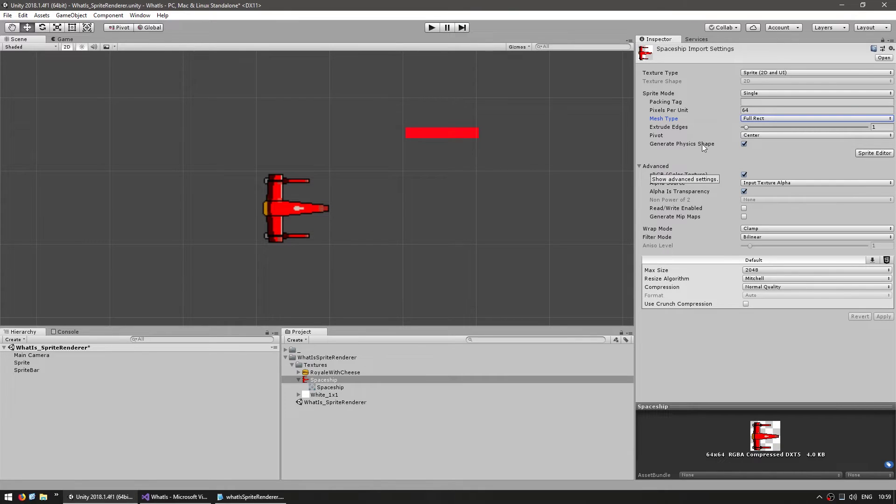
In the Sprite Editor, drag the Spaceship's slice borders to L3, T26, R3, B24 and apply.
click(870, 154)
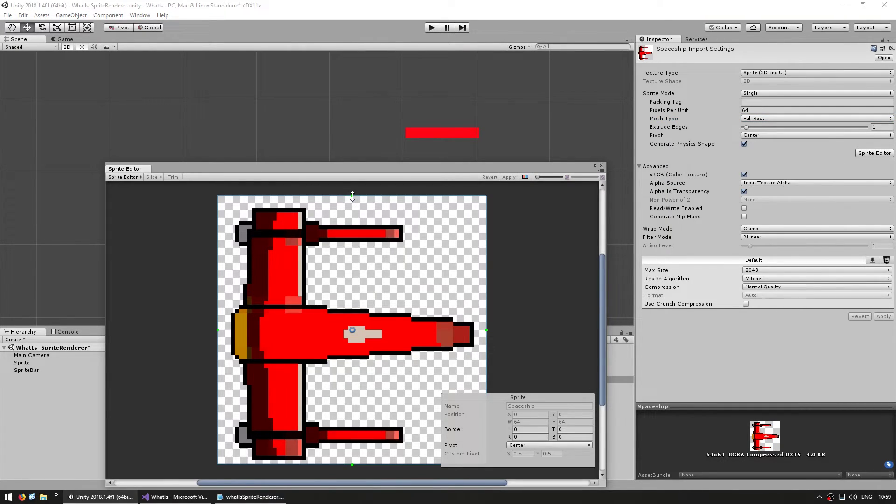
drag(352, 196, 344, 304)
click(488, 349)
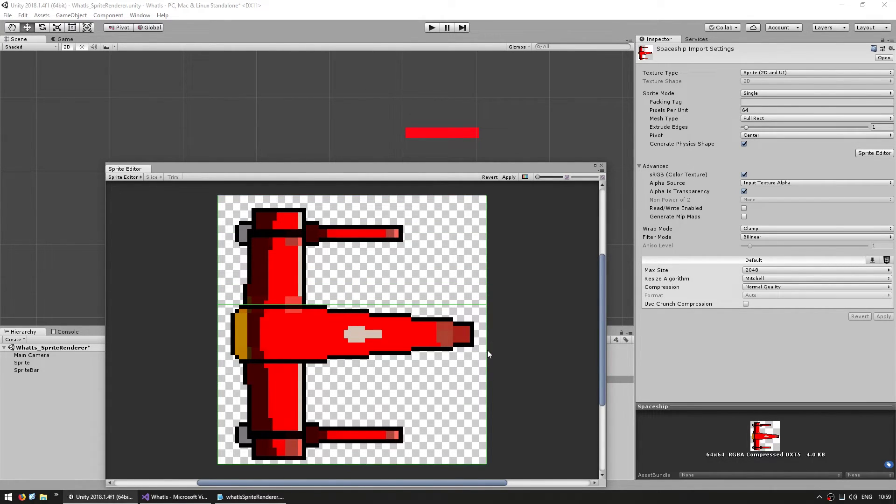
click(423, 337)
drag(218, 334, 229, 333)
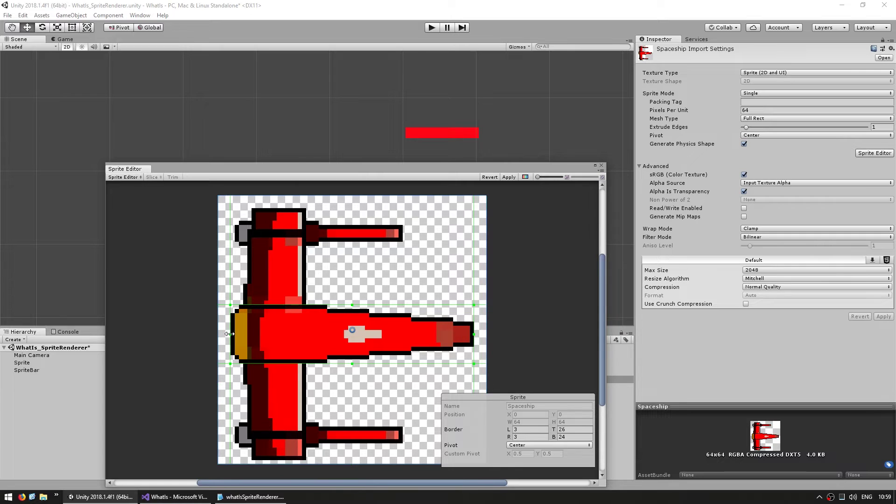
click(509, 177)
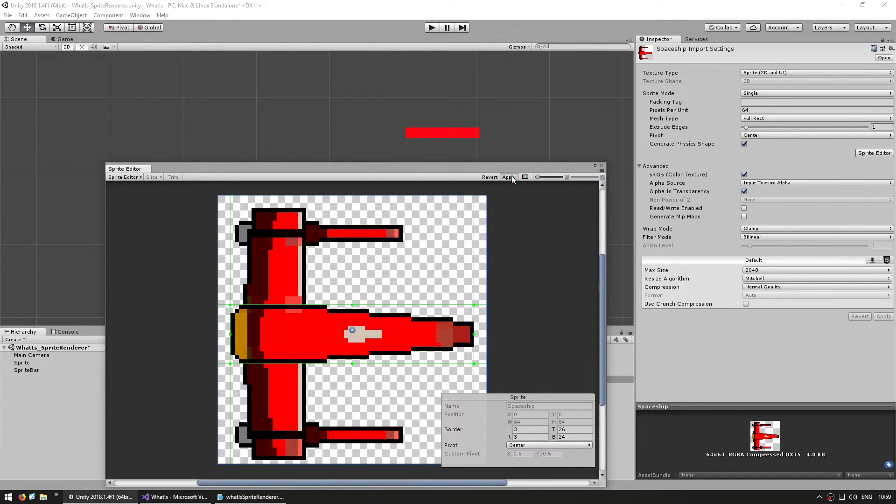
Close the Sprite Editor, stretch the sliced spaceship much wider, and compare it in Simple draw mode.
click(602, 165)
click(309, 199)
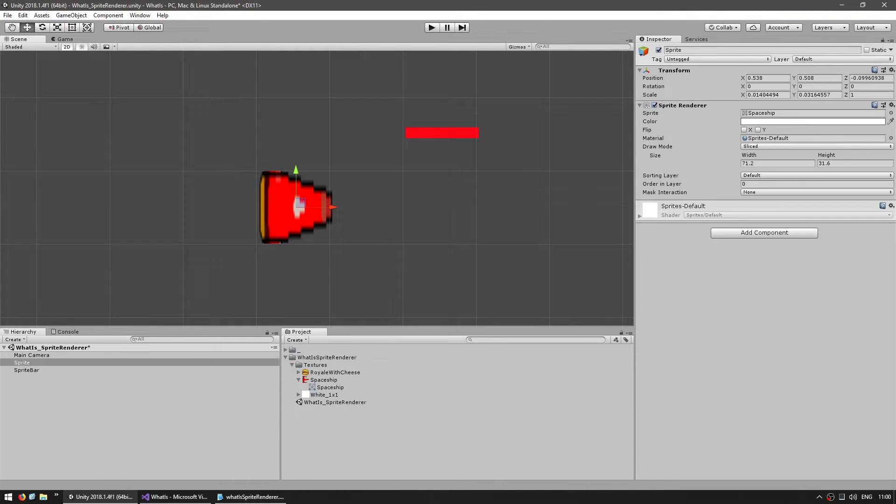
mouse_move(750, 155)
mouse_down()
mouse_move(758, 153)
mouse_move(248, 171)
mouse_move(437, 192)
mouse_up()
click(761, 147)
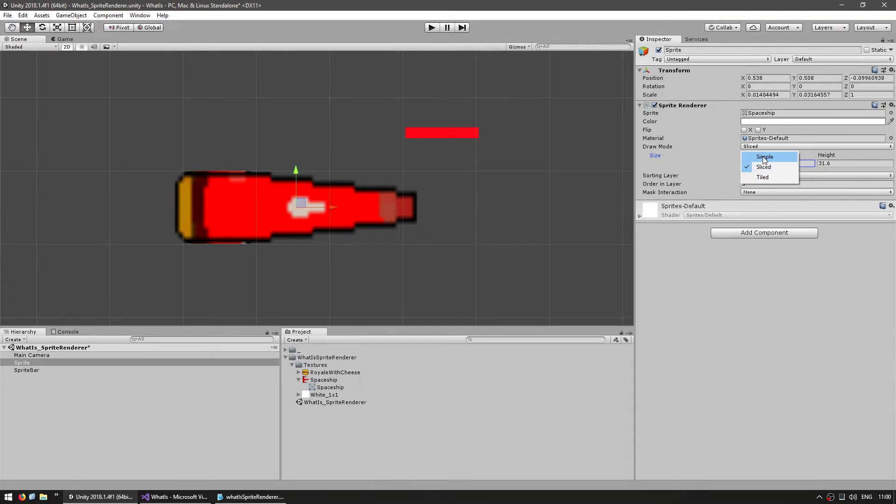
click(765, 158)
Switch the spaceship to Sliced, then Tiled, and widen and heighten it into a grid of repeated ships.
click(766, 147)
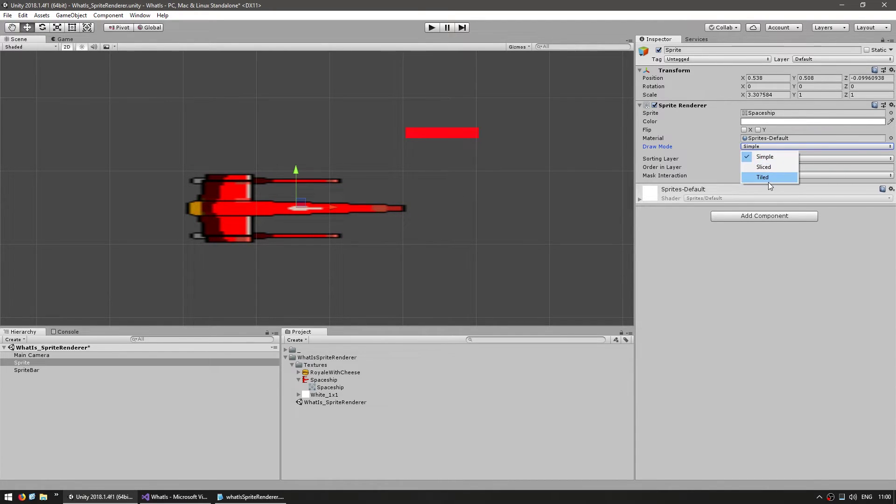
click(766, 166)
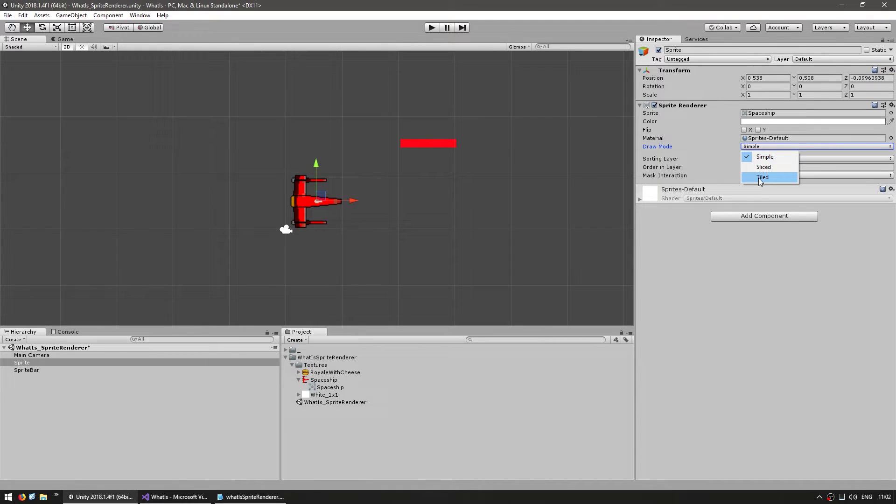
click(762, 179)
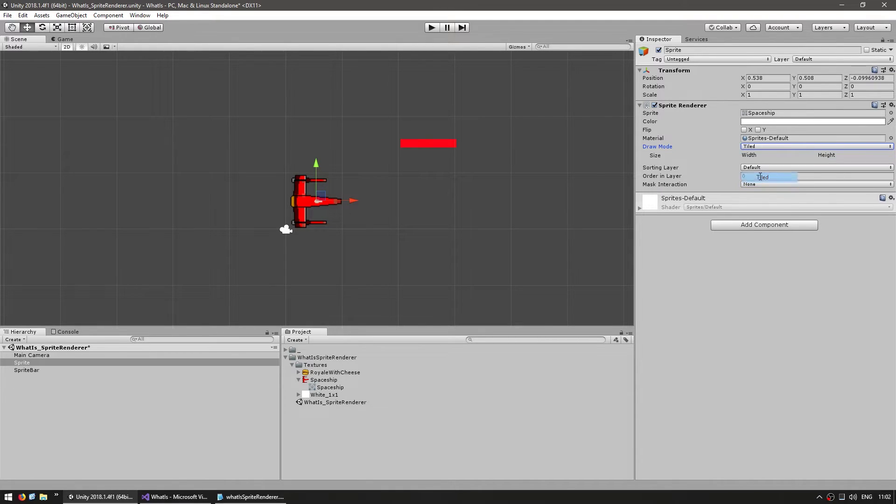
mouse_move(751, 158)
mouse_down()
mouse_move(895, 154)
mouse_move(8, 153)
mouse_up()
mouse_move(0, 252)
middle_down()
mouse_move(102, 196)
mouse_move(27, 217)
middle_up()
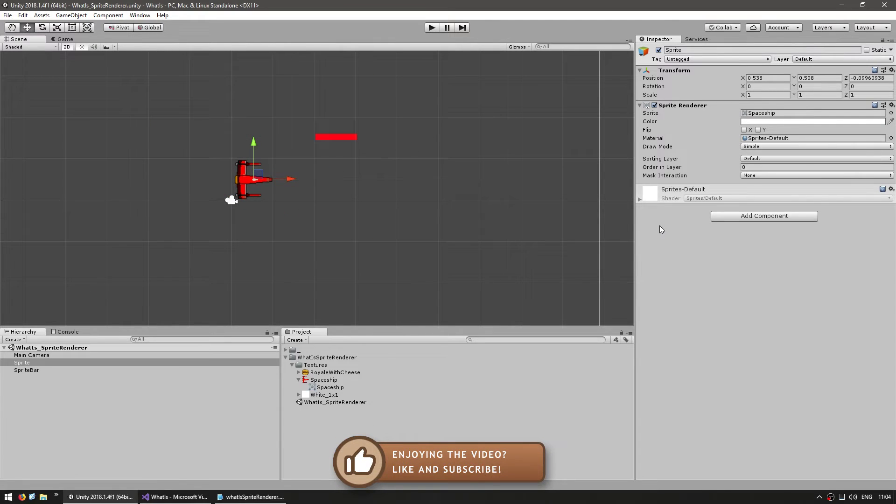
Set the spaceship's Order in Layer to 1.
click(671, 160)
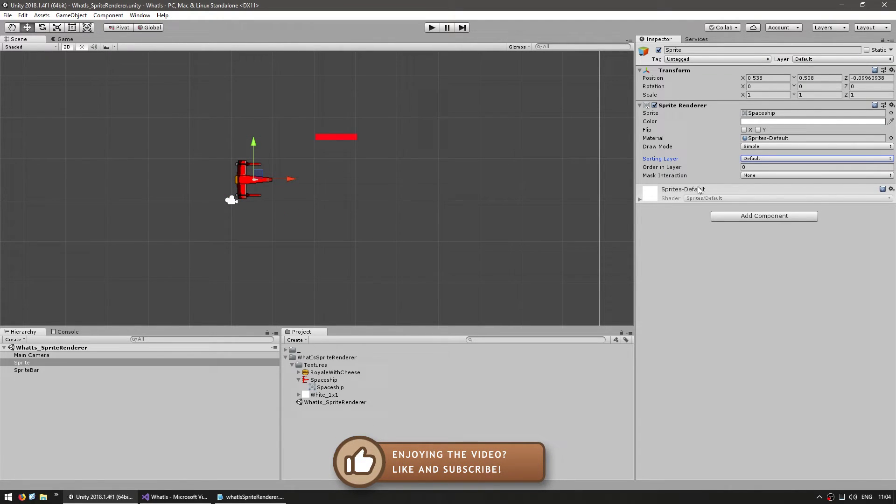
click(666, 168)
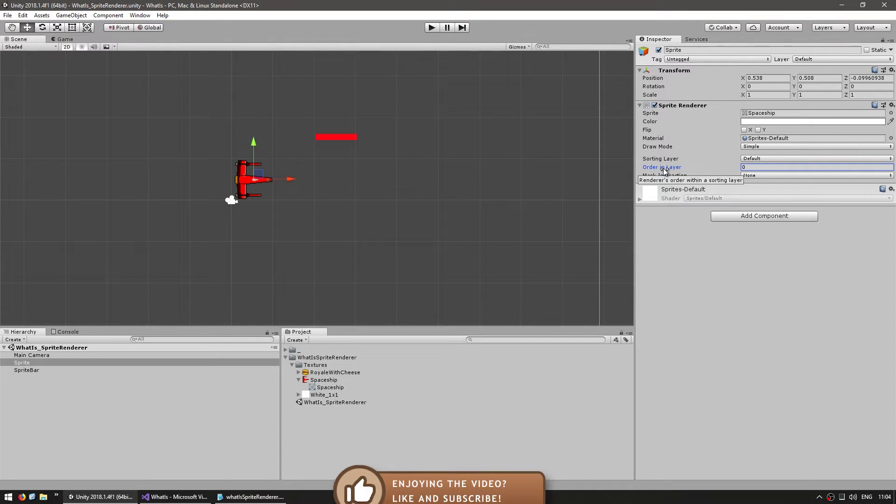
click(759, 166)
text(1)
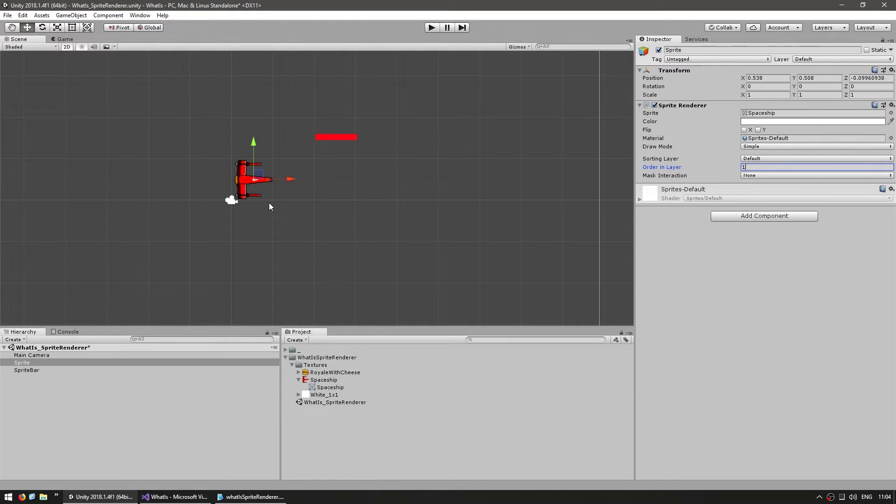
Duplicate the spaceship and move the copy slightly above the original so they overlap.
middle_drag(204, 143, 216, 168)
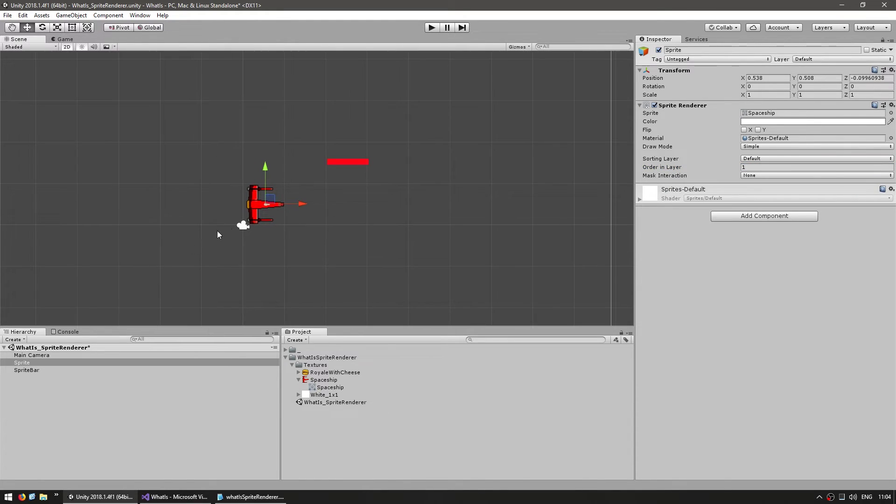
key(ctrl+d)
drag(270, 199, 270, 190)
Frame the copied spaceship and tint it a deep blue.
key(f)
click(757, 121)
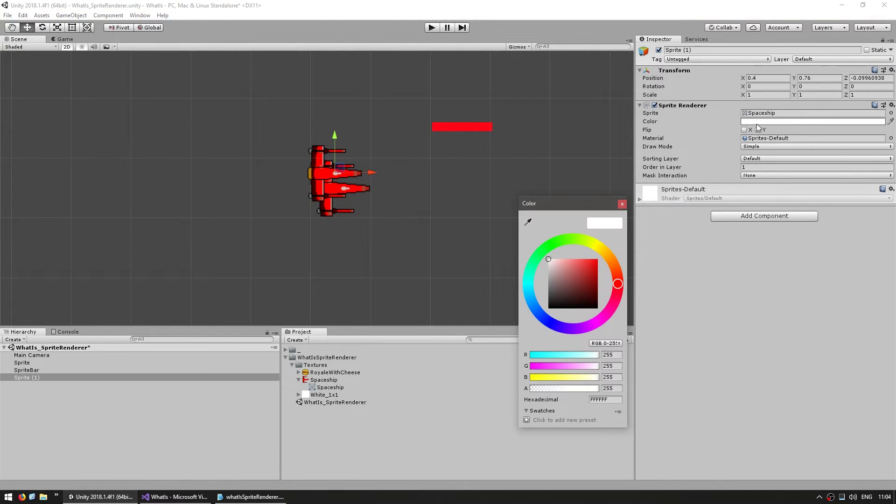
click(553, 273)
click(530, 293)
drag(531, 293, 532, 302)
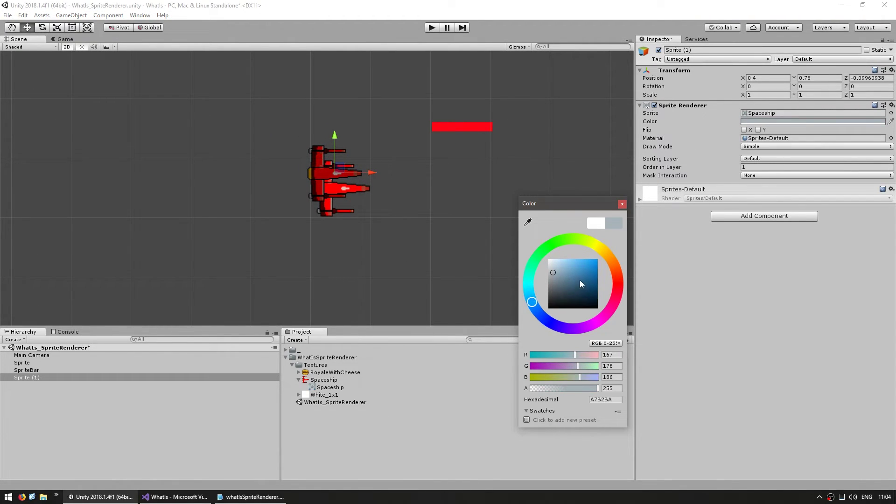
drag(580, 280, 576, 276)
click(618, 205)
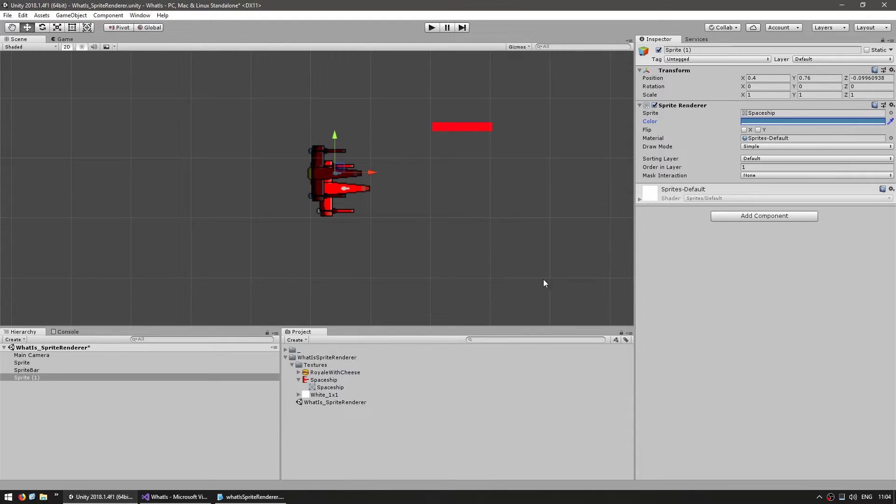
Set the Sprite's Order in Layer to 2, compare with Sprite (1), then undo back to 1.
middle_drag(259, 267, 238, 276)
click(22, 364)
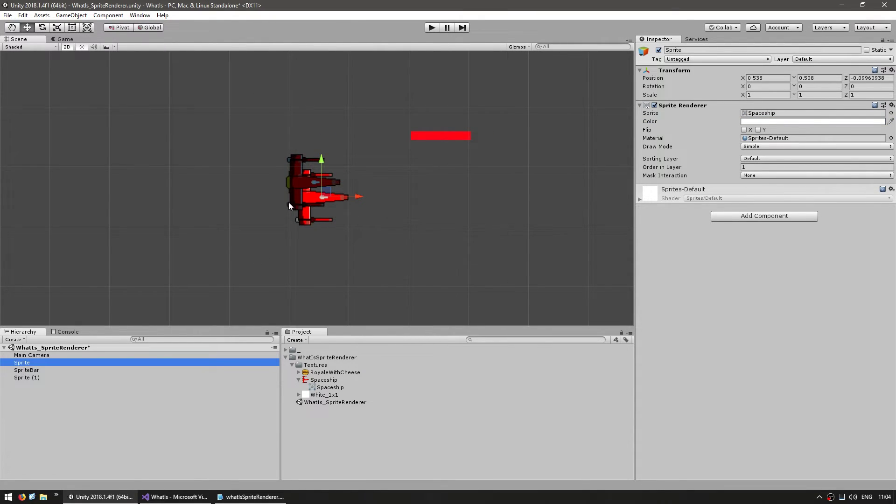
scroll(289, 203, up, 3)
click(750, 167)
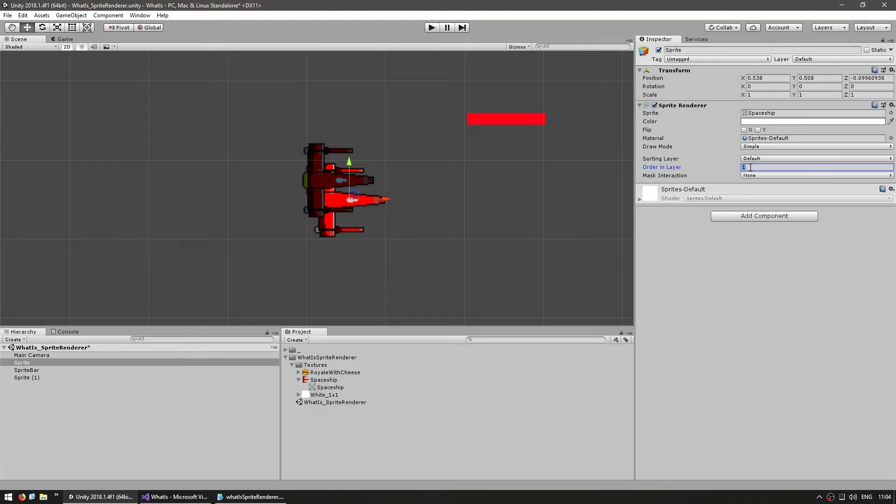
text(2)
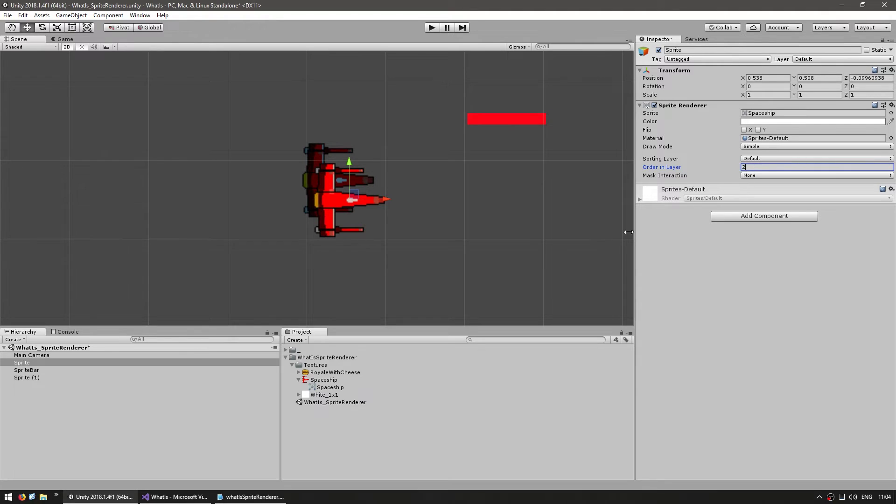
click(26, 377)
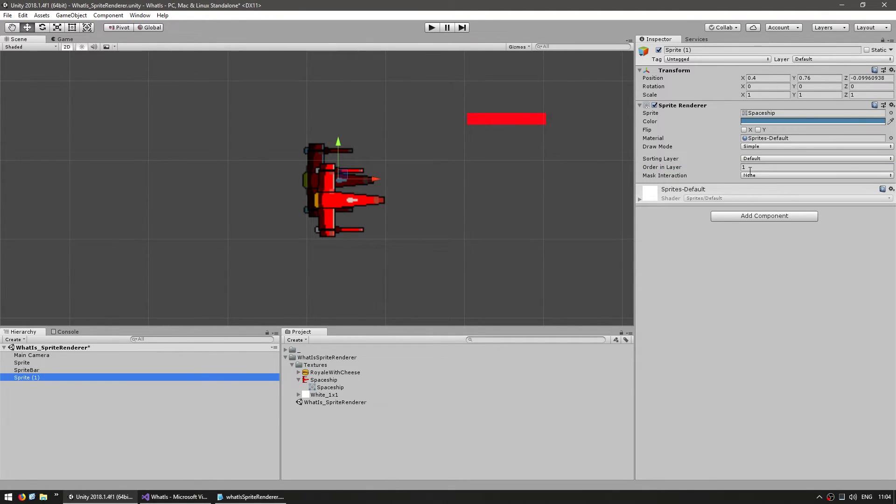
key(ctrl+z)
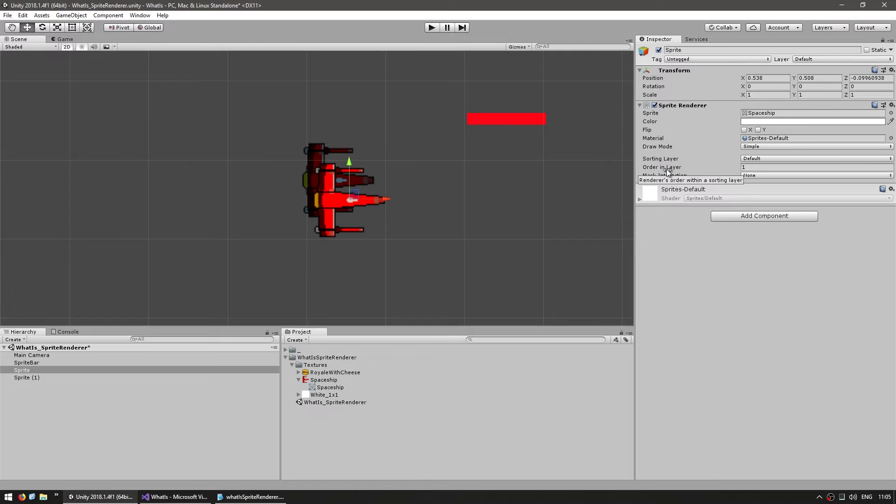
Add a sorting layer named Background and move it above Default.
click(760, 159)
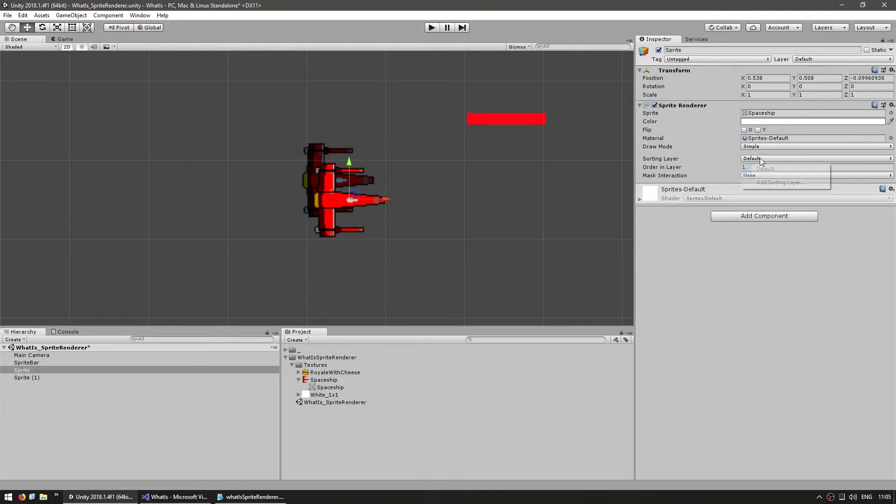
click(765, 183)
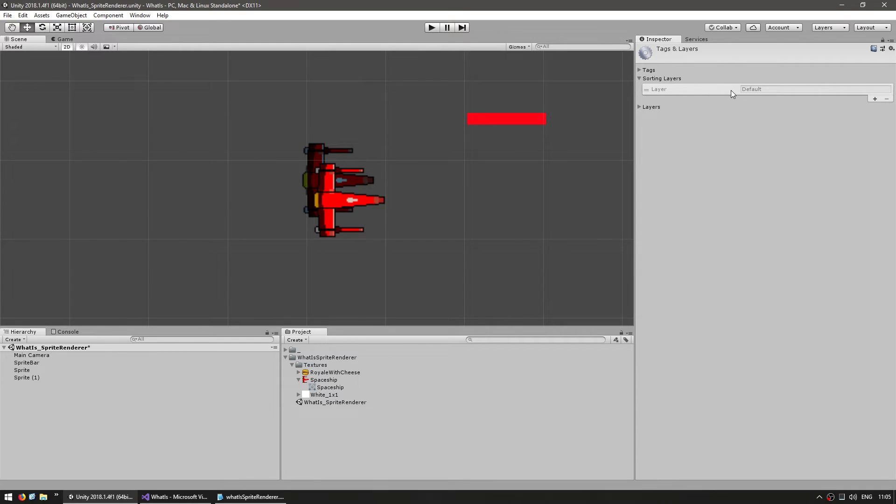
click(875, 99)
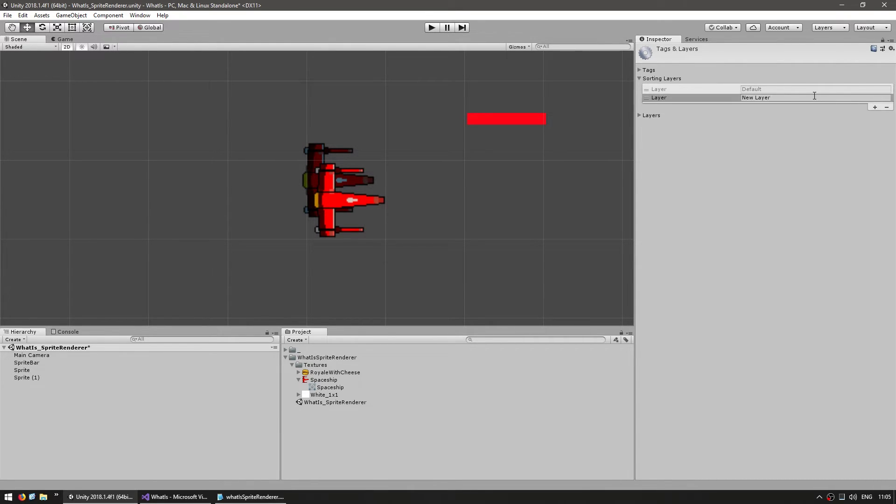
click(779, 98)
text(Background)
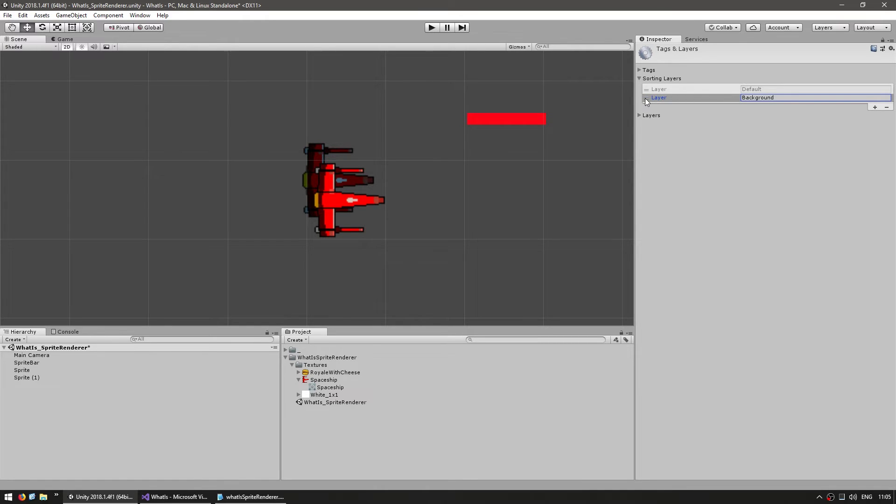
drag(647, 98, 648, 90)
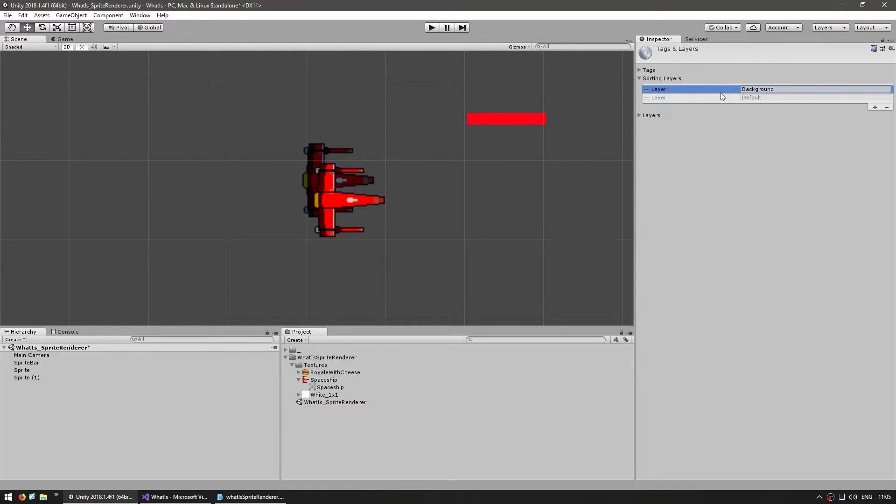
Add a third sorting layer named Foreground, then reselect the Sprite object.
click(750, 98)
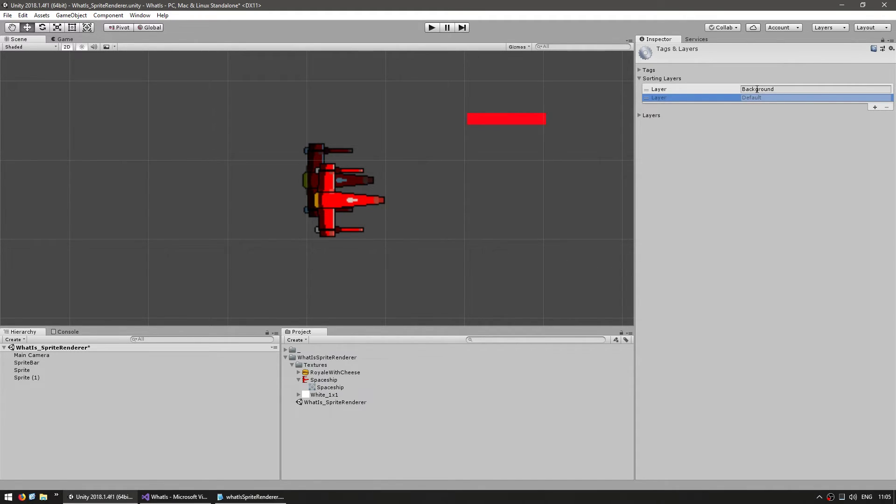
click(875, 107)
click(794, 103)
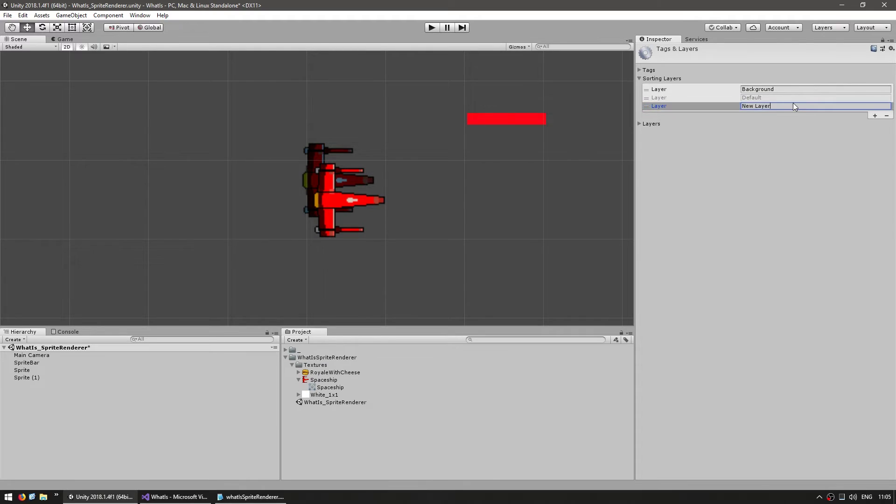
text(Foreground)
click(345, 196)
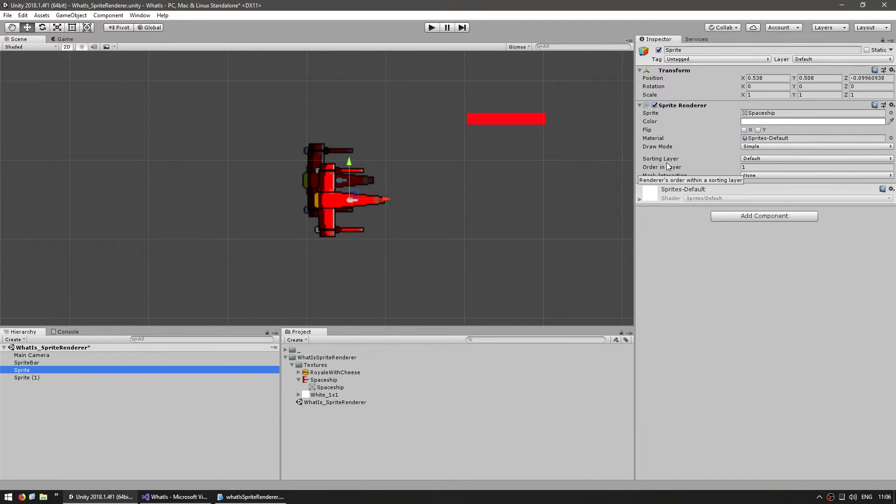
Set the Sprite's Order in Layer to -10 and move it onto the Over sorting layer.
click(749, 167)
text(-1)
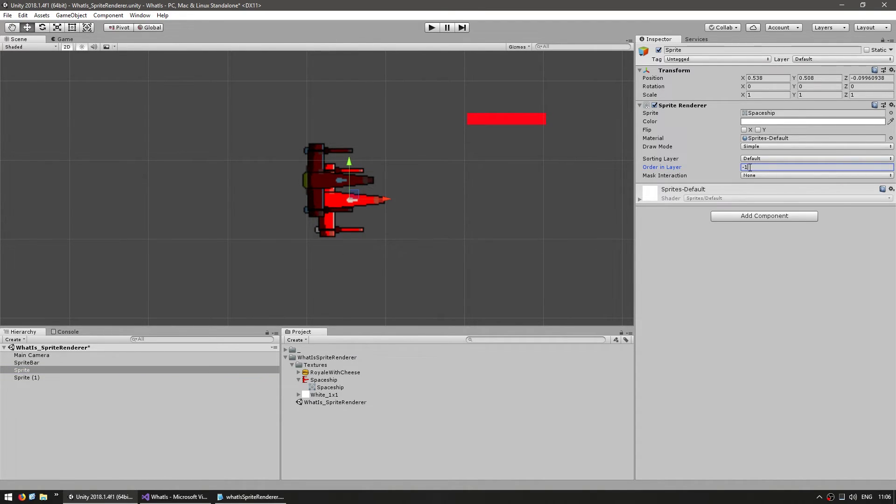
text(0)
click(755, 159)
click(750, 199)
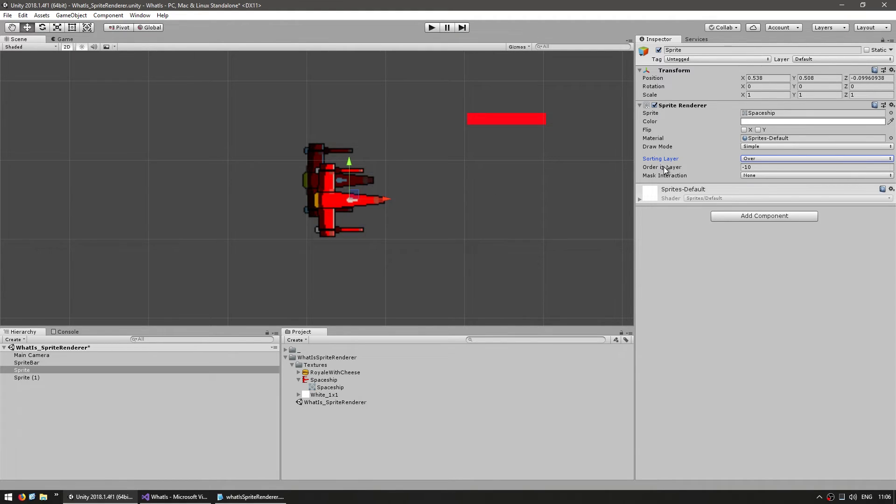
After checking Sprite (1), drag the Sprite's Order in Layer to -88.
click(23, 378)
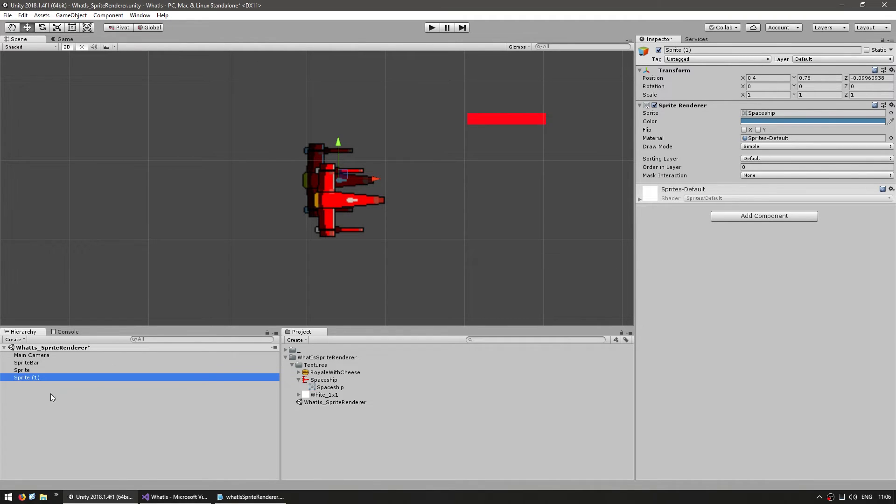
click(24, 370)
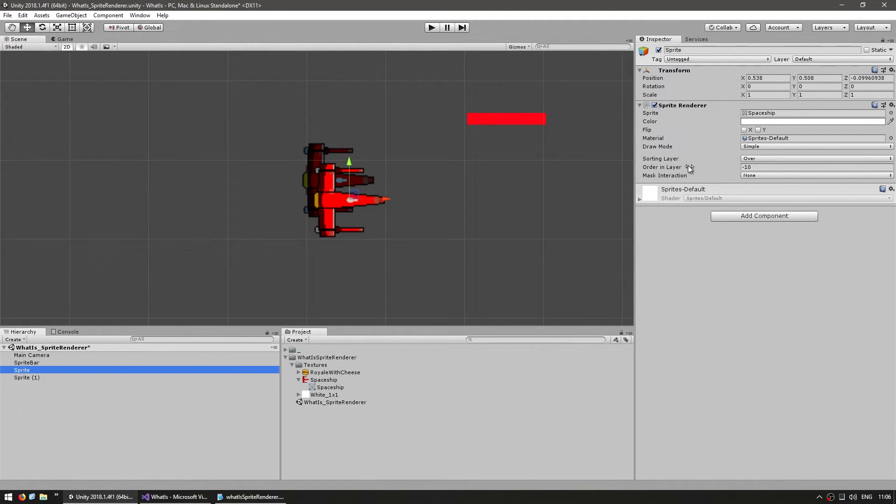
drag(701, 167, 449, 186)
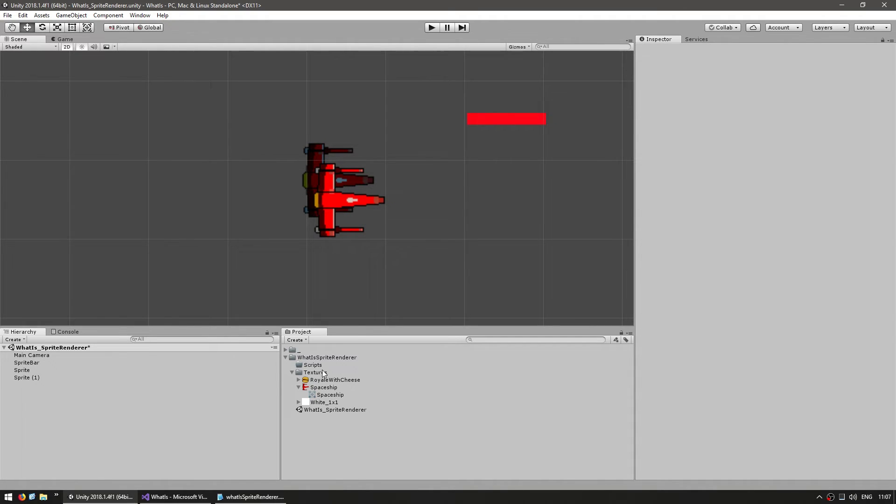
Create a C# script named TestSpriteRenderer in the Scripts folder.
right_click(318, 365)
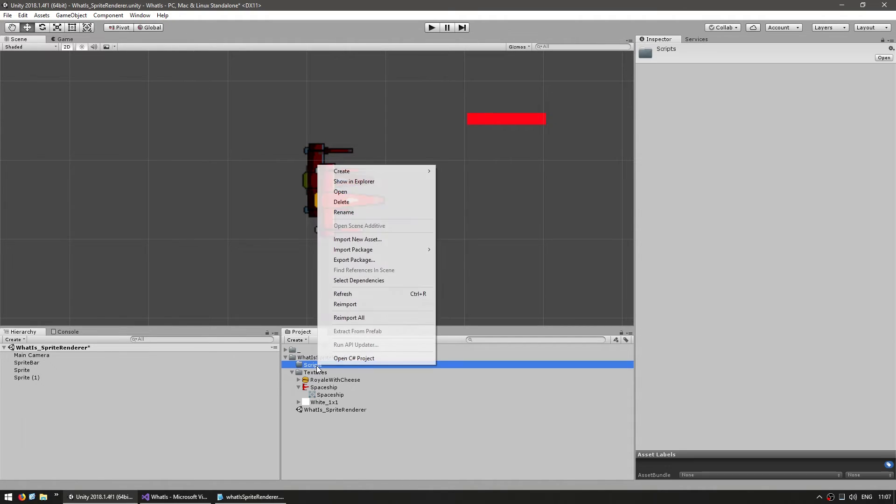
mouse_move(372, 171)
click(462, 185)
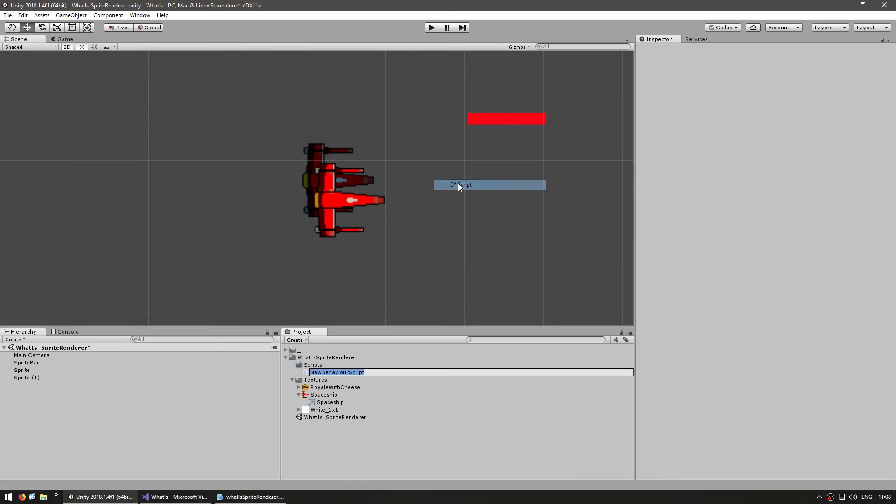
text(TestSprite)
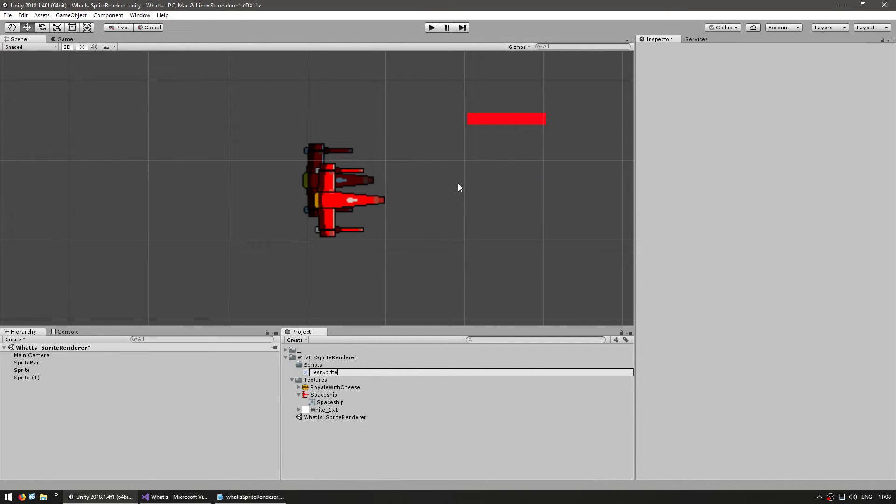
text(Renderer)
Attach TestSpriteRenderer to the Sprite object and open it for editing in Visual Studio.
click(22, 370)
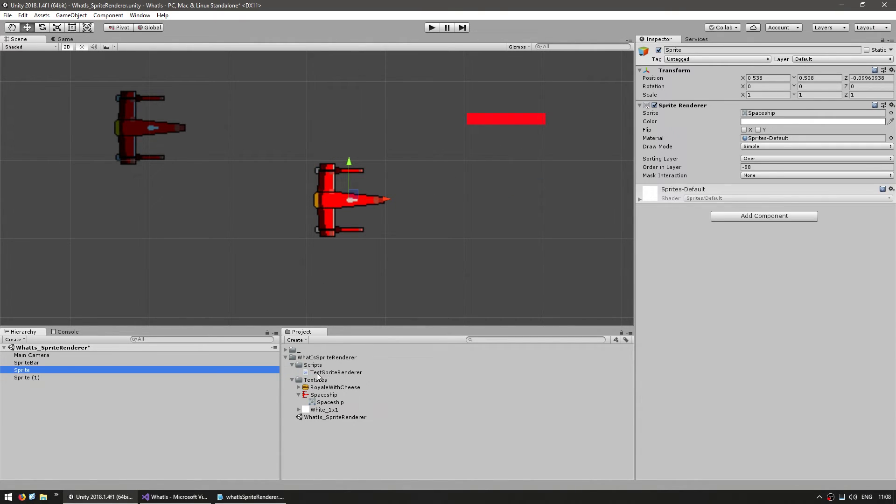
drag(336, 372, 805, 310)
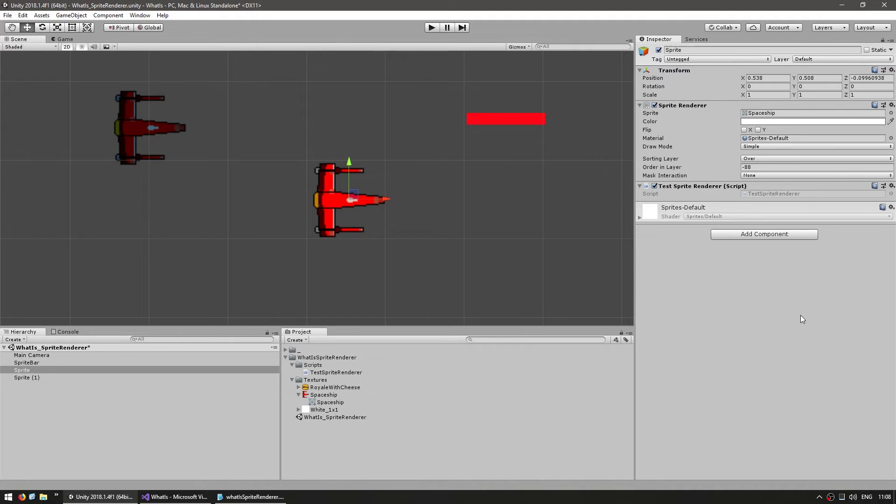
double_click(785, 193)
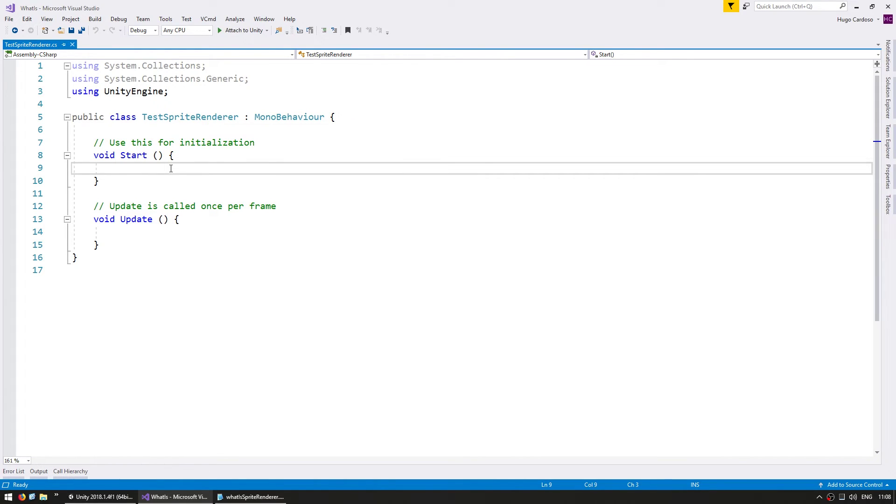
In Start, get the SpriteRenderer with GetComponent<SpriteRenderer>() and log it via Debug.Log(spriteRenderer).
text(Sprite)
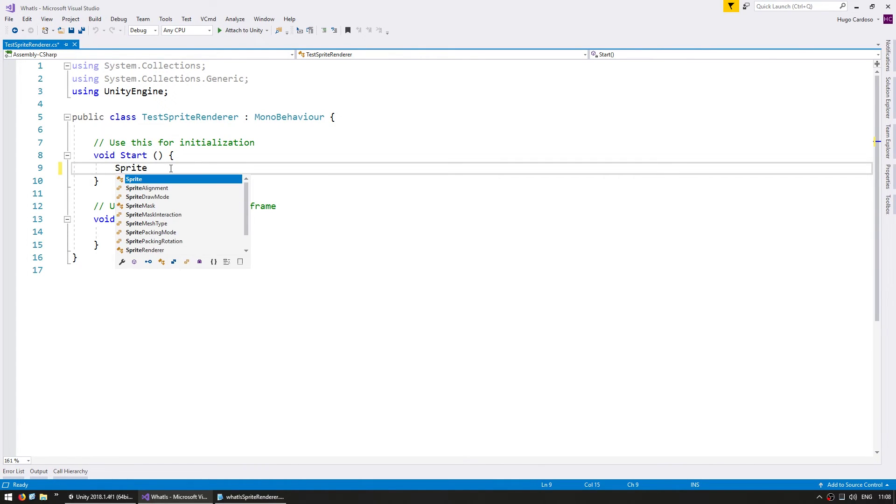
text(Renderer spriteRend)
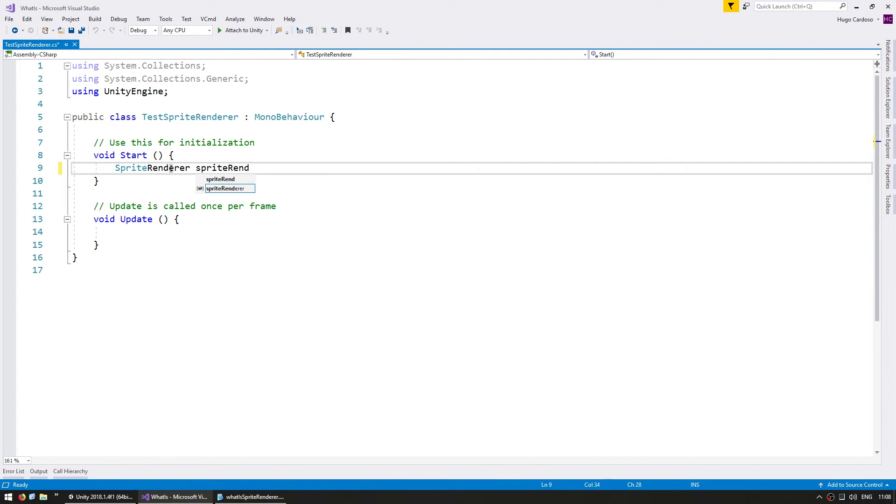
text(erer = gameObject.)
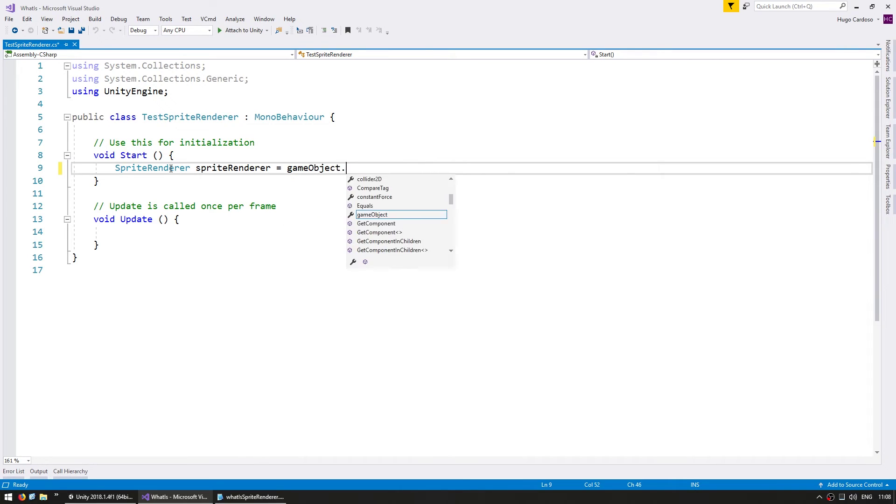
text(GetComponent<Sprite)
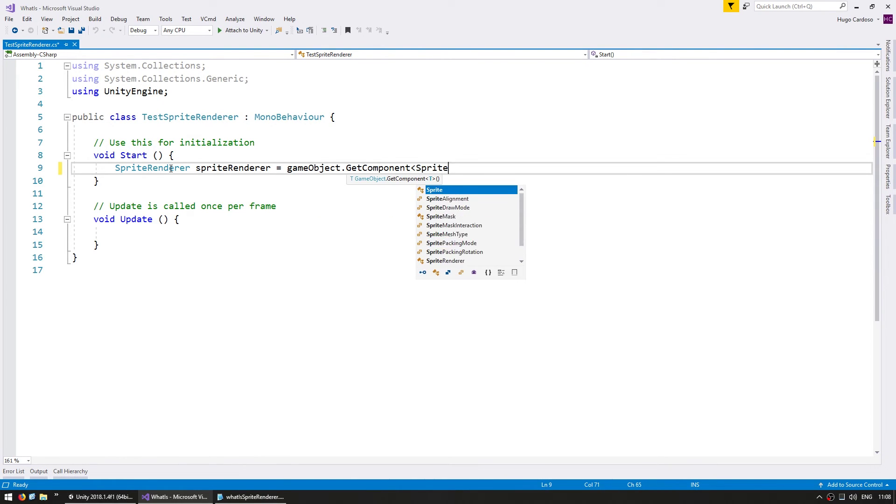
text(Renderer>();)
key(Return)
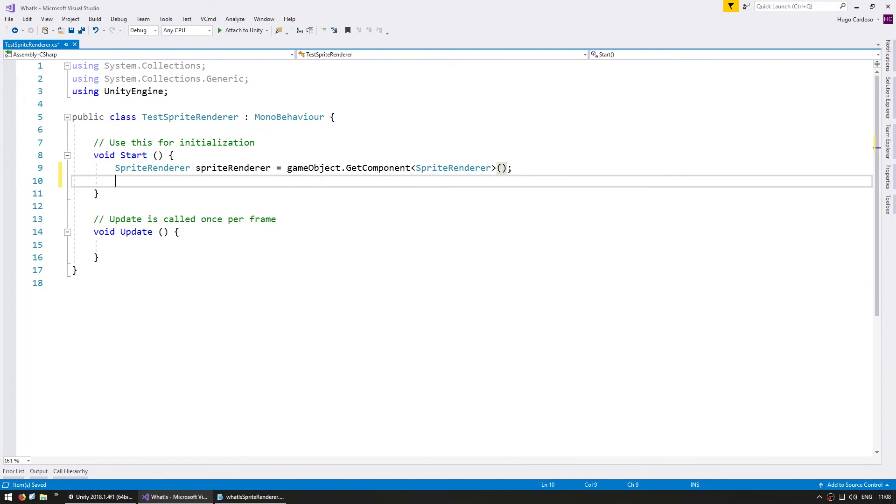
text(Debug.Log();)
key(Left)
key(Left)
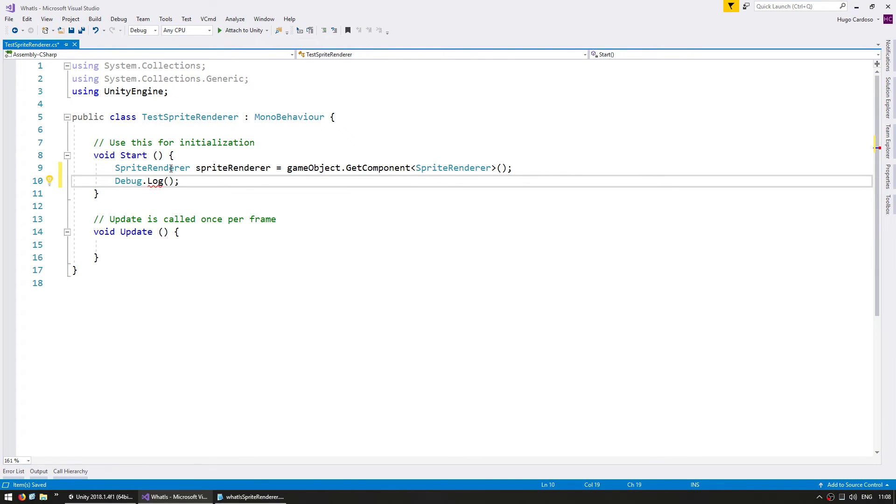
text(sprite)
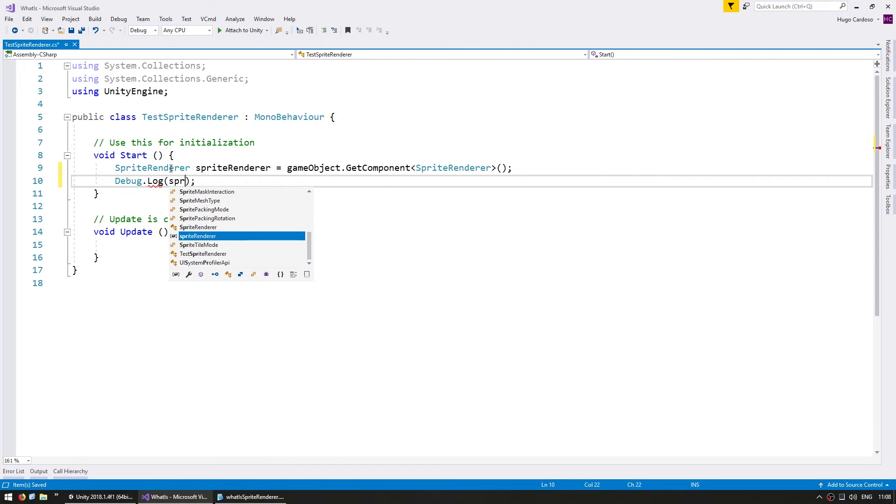
text(R)
key(Tab)
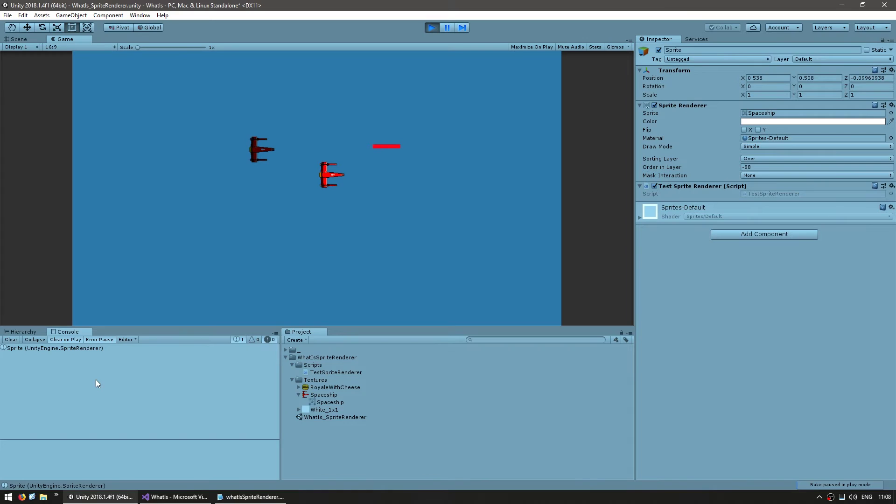
click(46, 349)
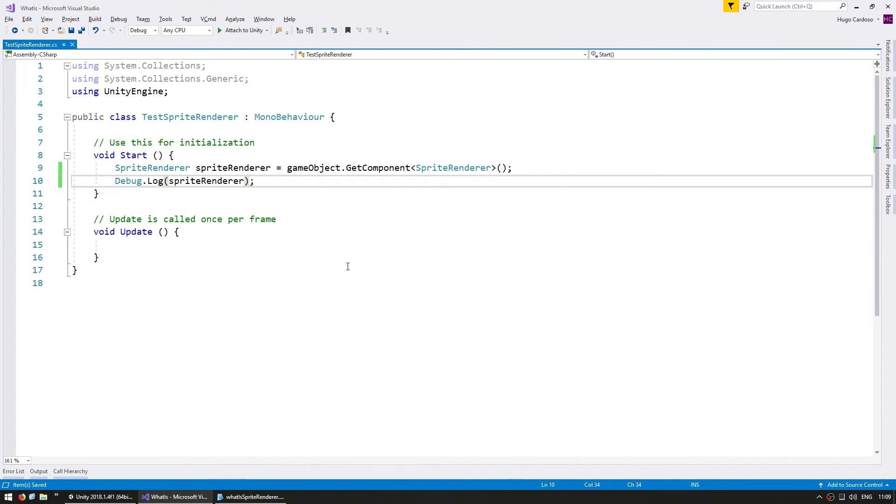
Declare a public Sprite burgerSprite field at the top of the class.
click(152, 130)
key(Return)
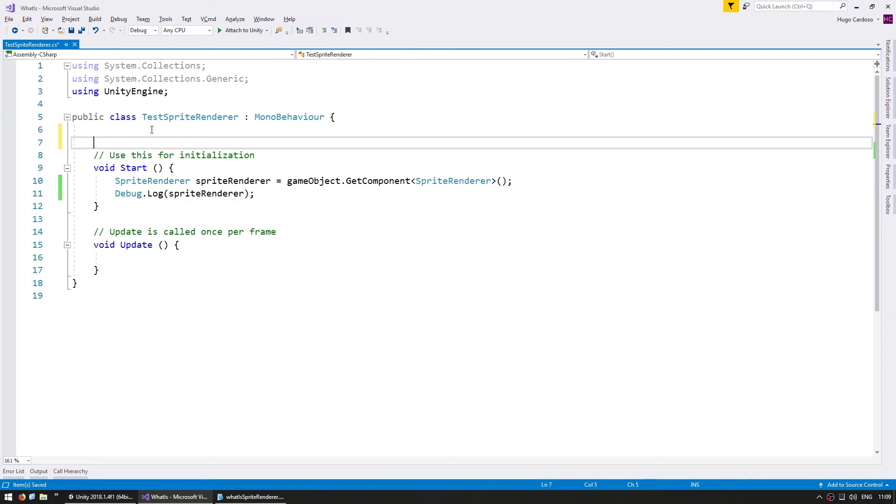
text(public Sprite )
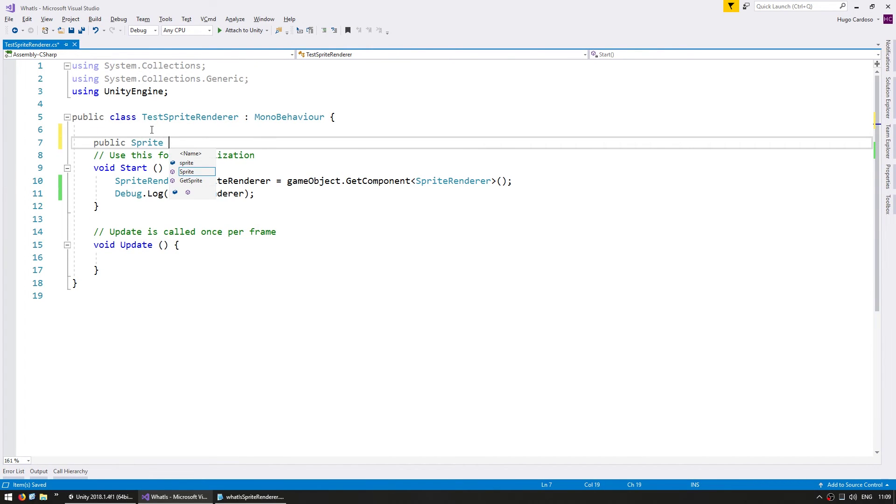
text(burgerSprite;)
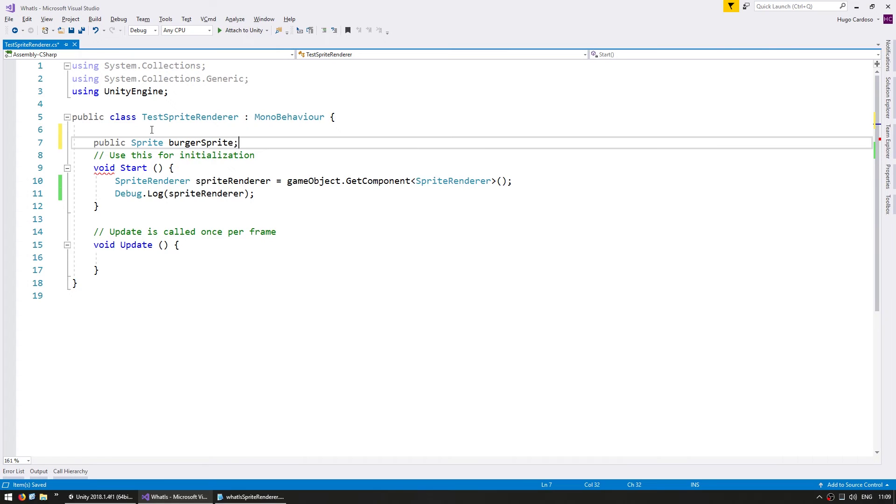
key(Return)
Replace the Debug.Log line with spriteRenderer.sprite = burgerSprite; and return to Unity.
key(Left)
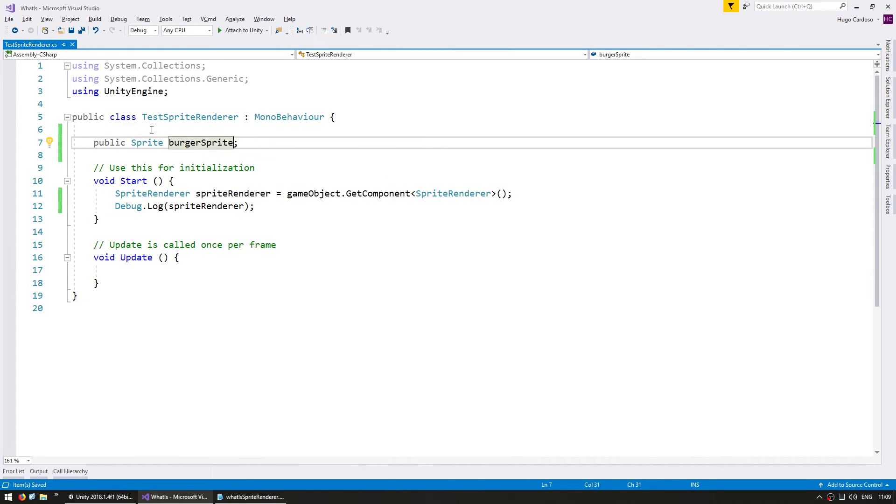
key(Down)
key(Down)
key(Down)
key(Down)
key(Down)
key(Down)
key(Up)
key(End)
key(shift+Home)
key(BackSpace)
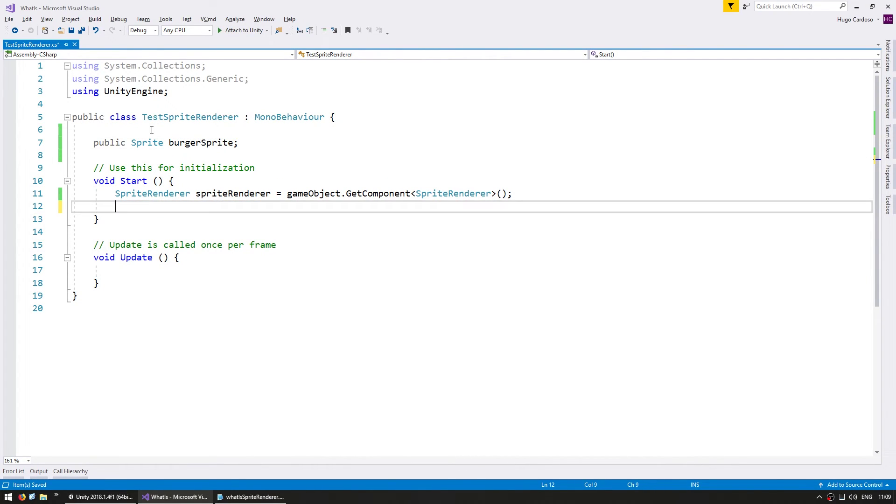
key(Return)
text(spritere)
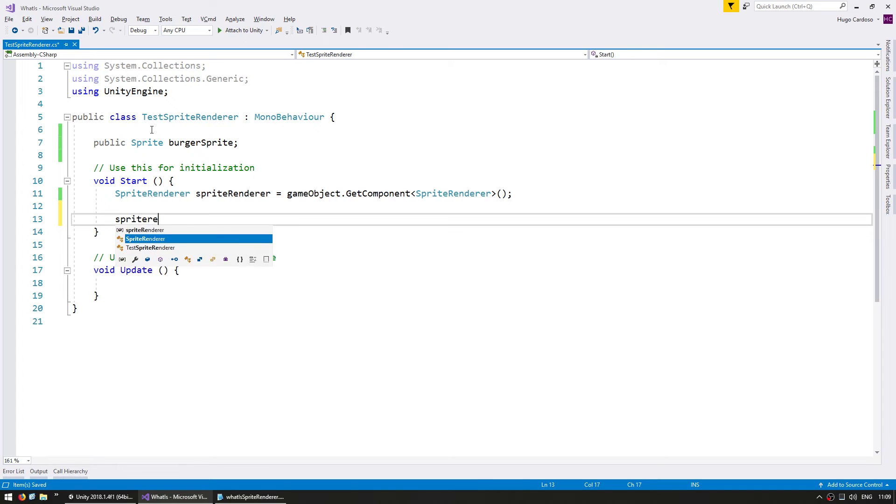
text(nderer.sprite = )
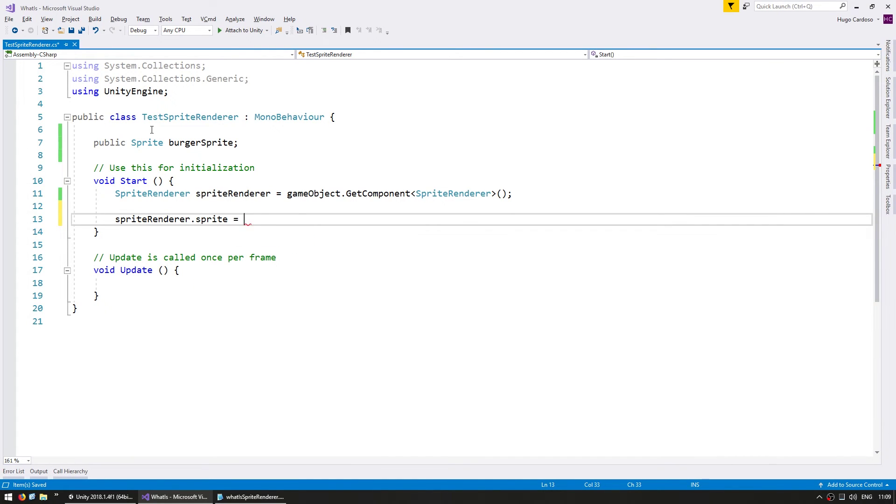
text(burgerSprite;)
key(Left)
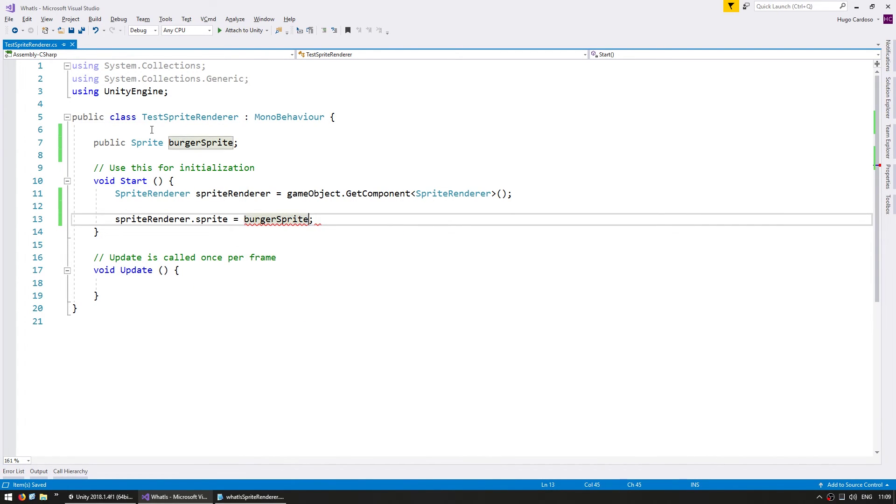
key(alt+Tab)
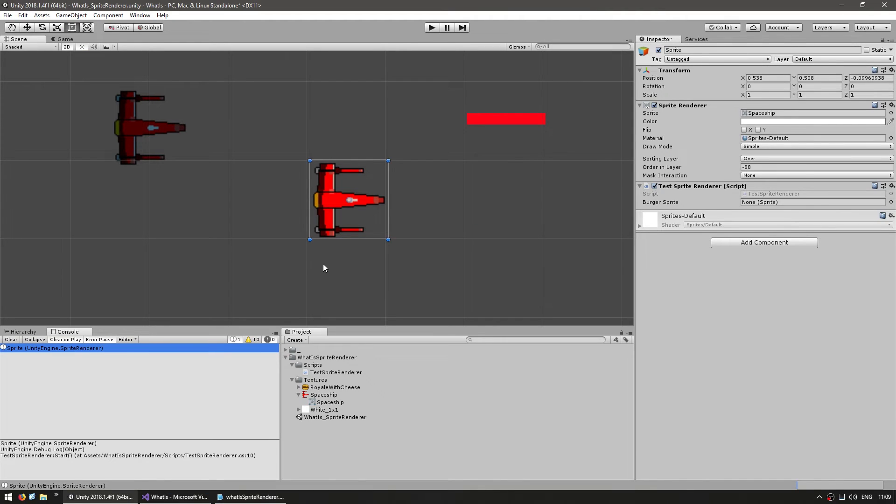
Drop RoyaleWithCheese into the Burger Sprite field and play the game to see the burger.
drag(331, 402, 767, 209)
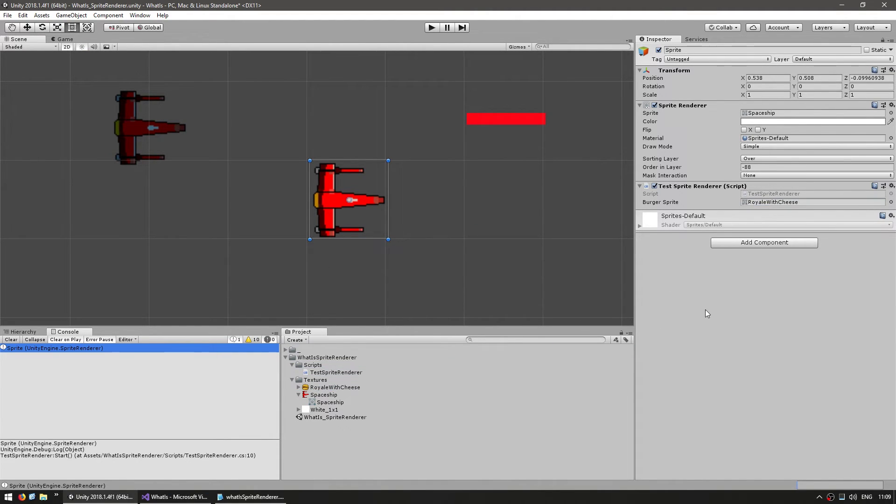
click(432, 27)
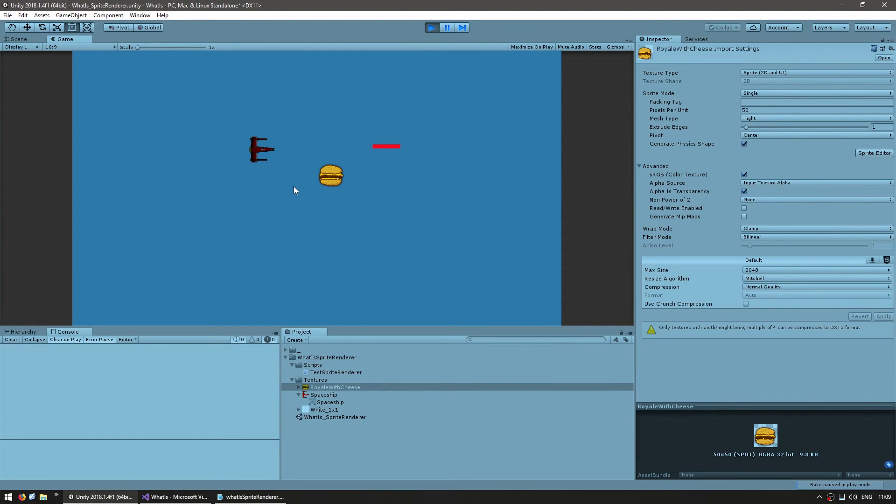
key(alt+Tab)
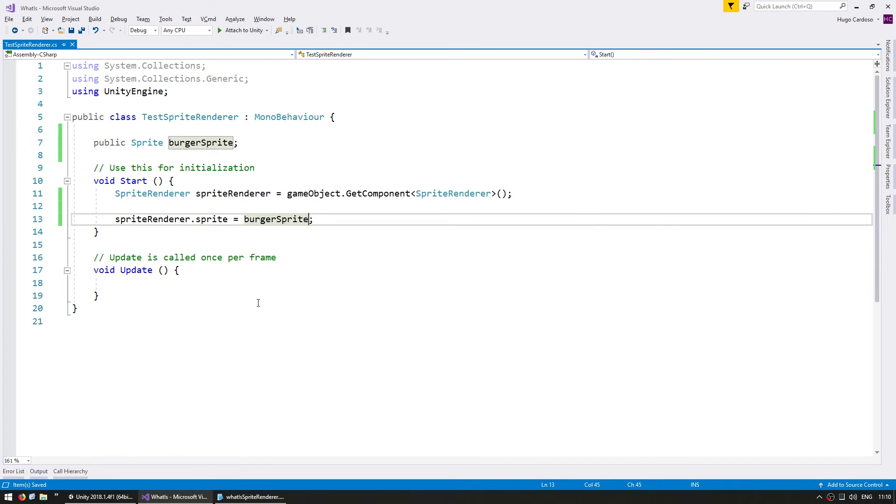
Add spriteRenderer.color = new Color(1, 0, 0); in Start, save, and play in Unity.
key(End)
key(Return)
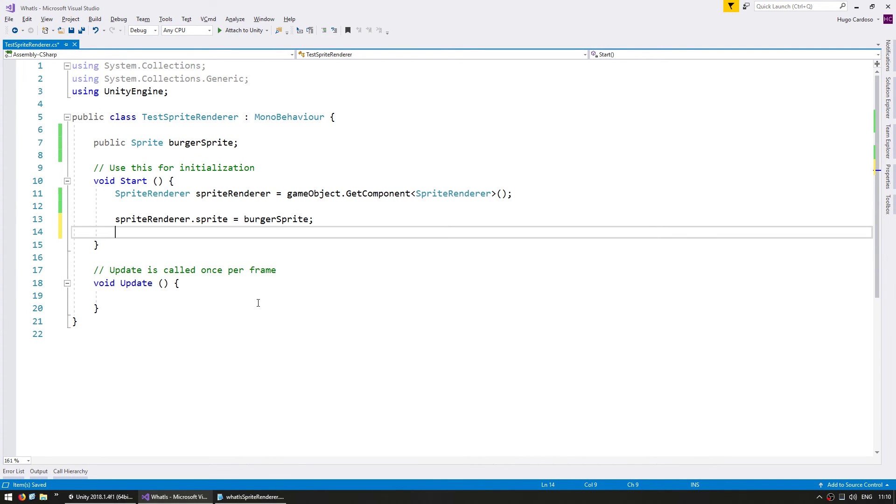
text(spriteRenderer.color )
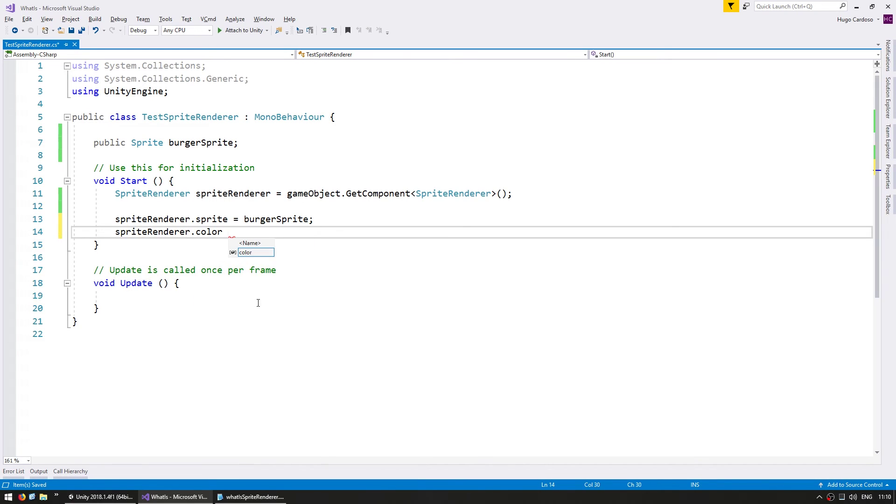
text(= new Color();)
key(Left)
key(Left)
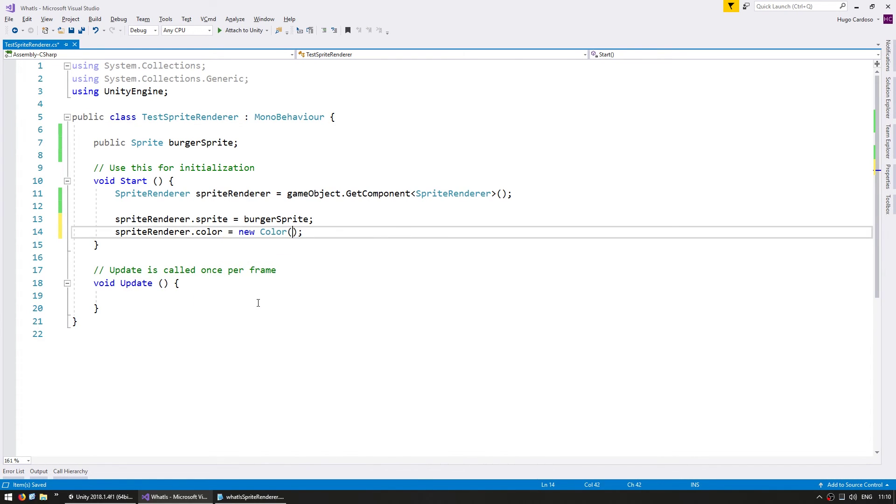
text(1, 0, 0)
key(ctrl+s)
key(Right)
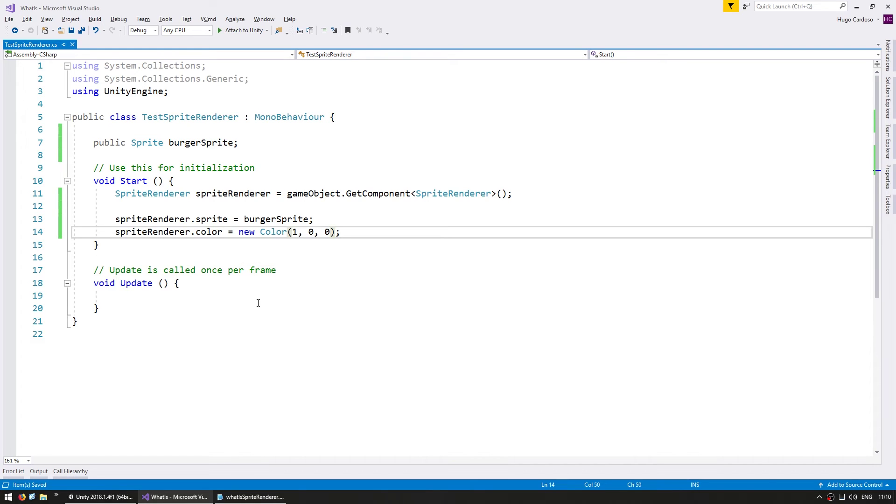
key(alt+Tab)
key(ctrl+p)
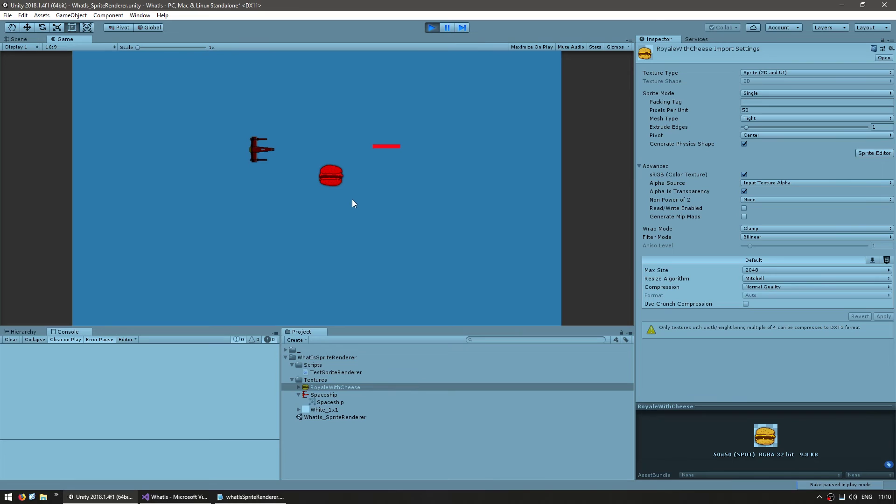
Change the tint to new Color(1, 0, 0, .5f), save, and play to see a translucent burger.
key(alt+Tab)
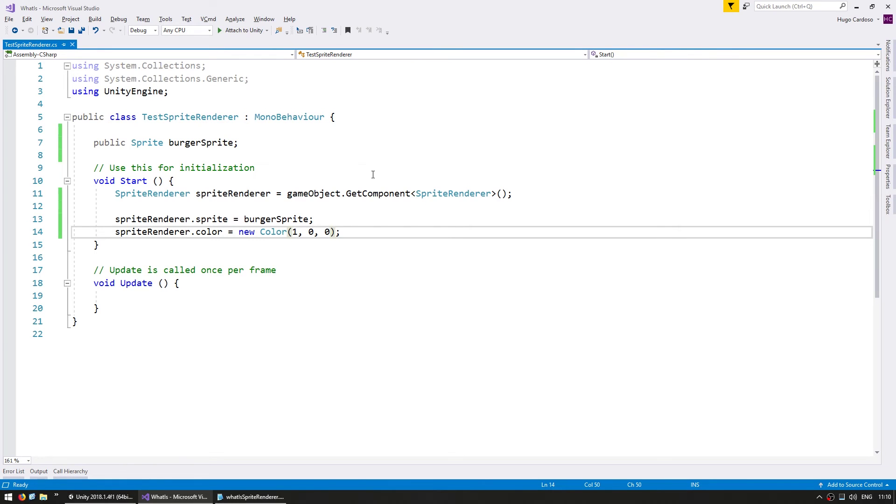
key(Left)
text(, .45f)
key(Left)
key(BackSpace)
key(BackSpace)
text(5)
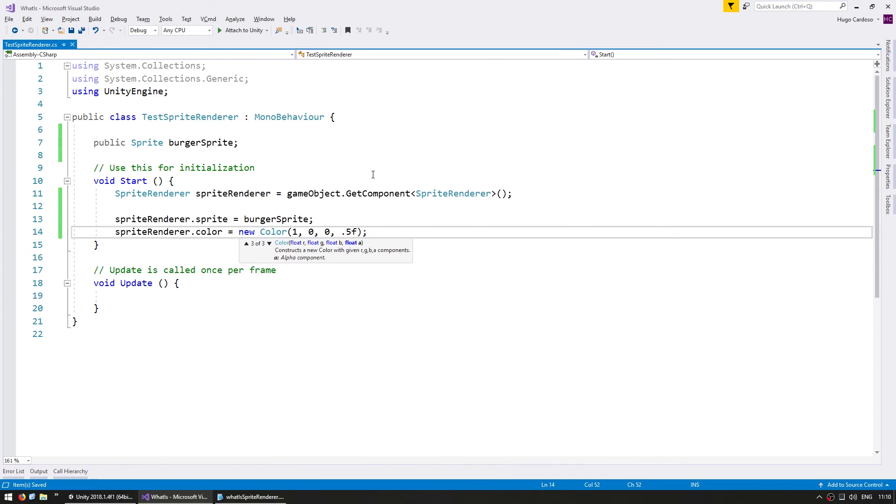
key(Right)
key(Right)
key(ctrl+s)
key(alt+Tab)
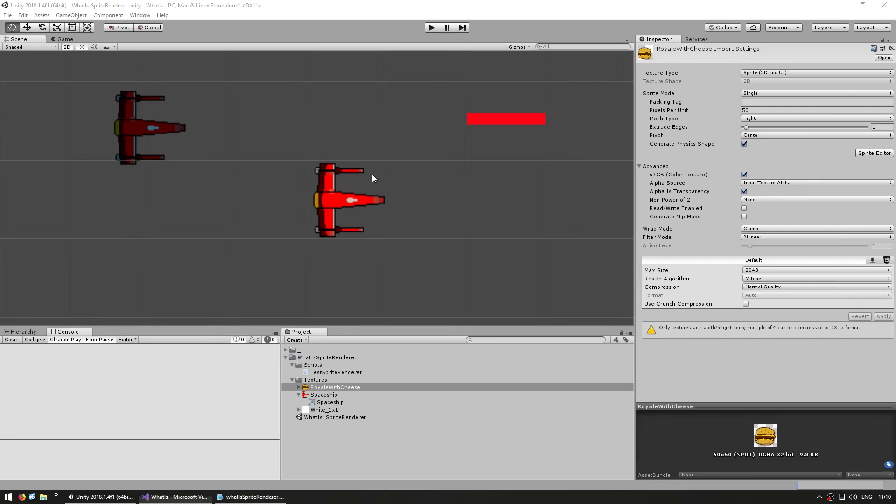
key(ctrl+p)
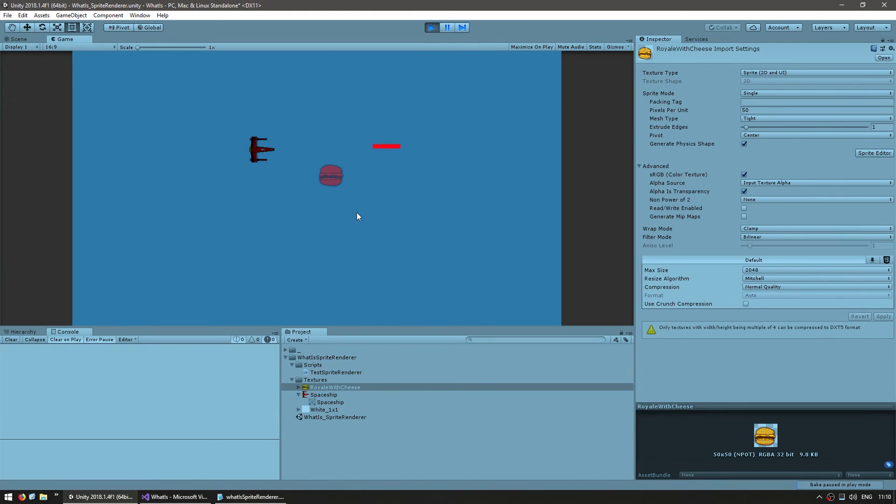
key(alt+Tab)
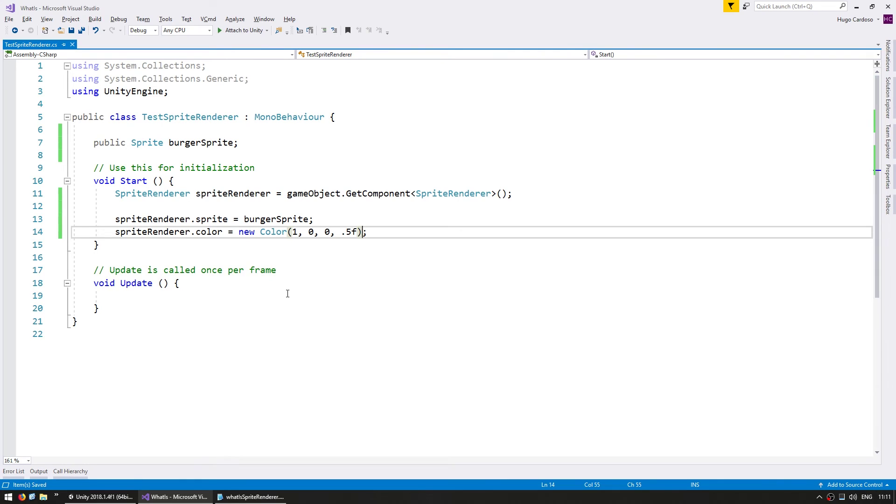
Create burgerGameObject as new GameObject("BugerGameObject", typeof(SpriteRenderer)) below the colour line.
key(End)
key(Return)
key(Return)
text(GameObject )
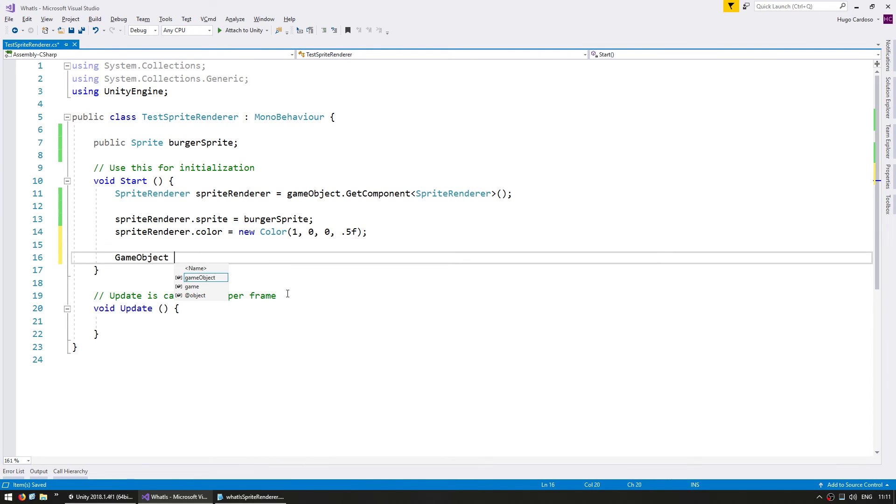
text(burgerGameOb)
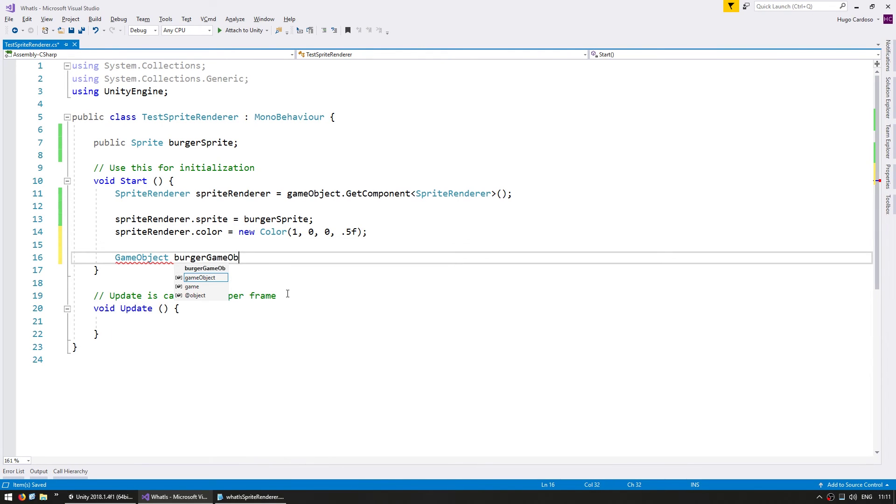
text(ject = new GameObject();)
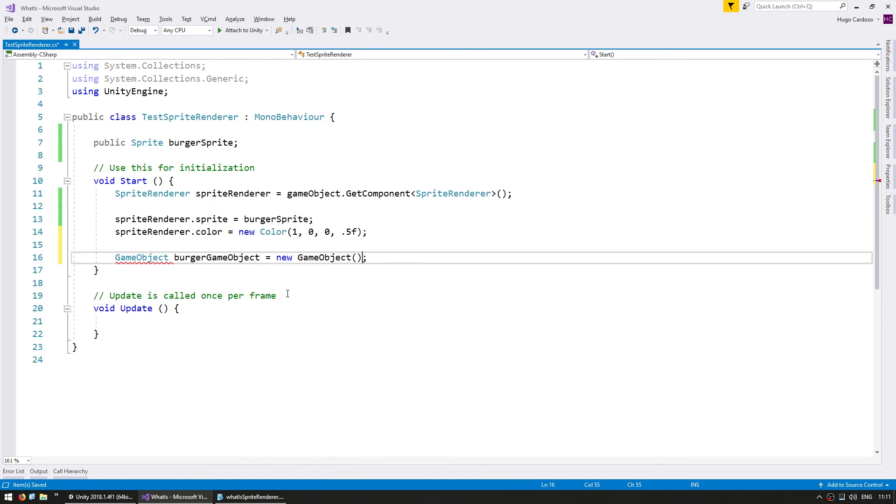
key(Left)
text("BugerGa)
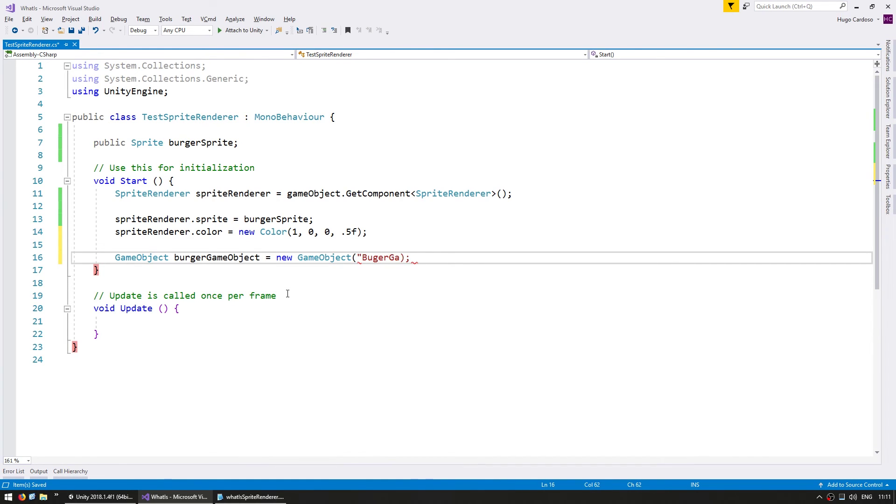
text(meObject")
key(Right)
key(ctrl+s)
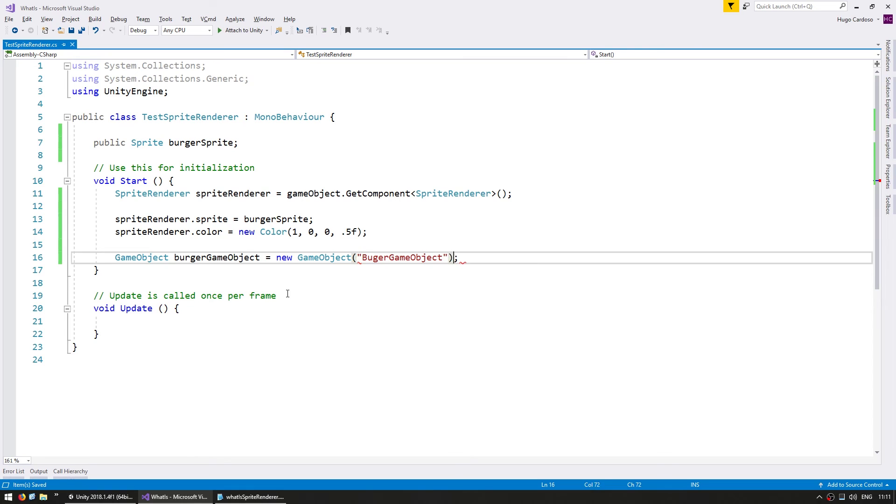
key(Left)
text(, typeof)
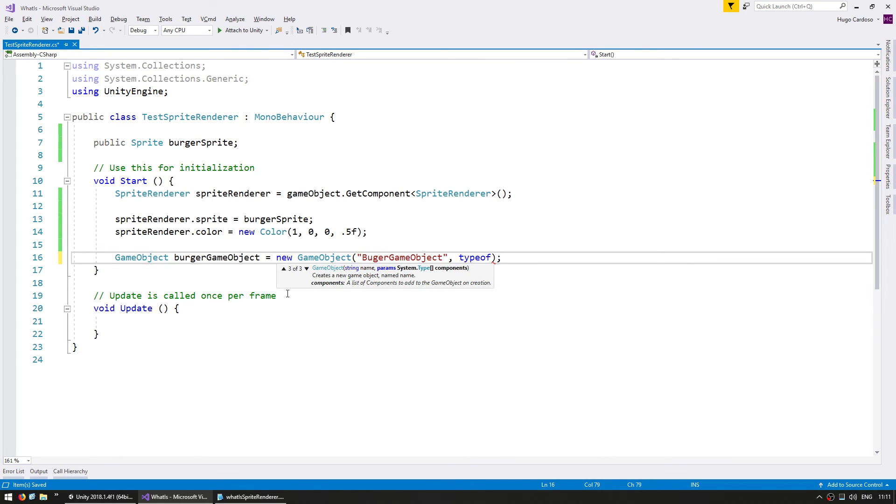
text((SpriteRenderer)
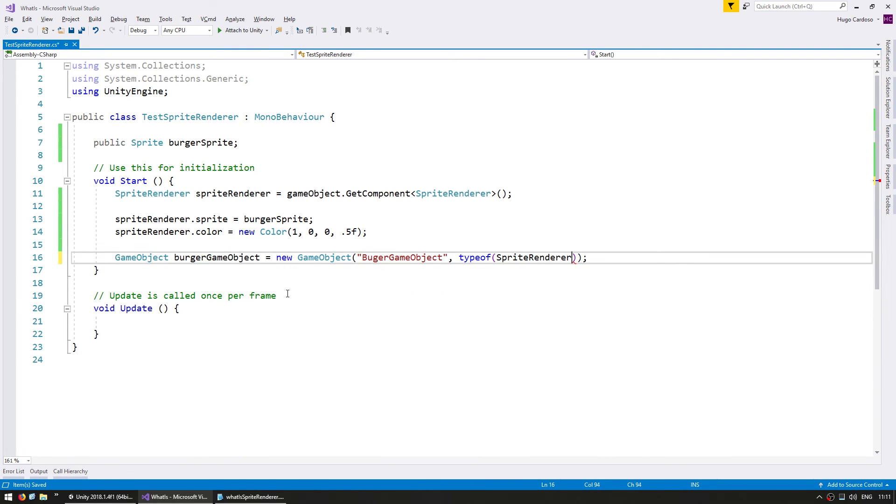
Declare SpriteRenderer burgerSpriteRenderer = burgerGameObject.GetComponent<SpriteRenderer>(); on line 17.
key(End)
key(Return)
key(Up)
key(ctrl+Right)
key(ctrl+shift+Right)
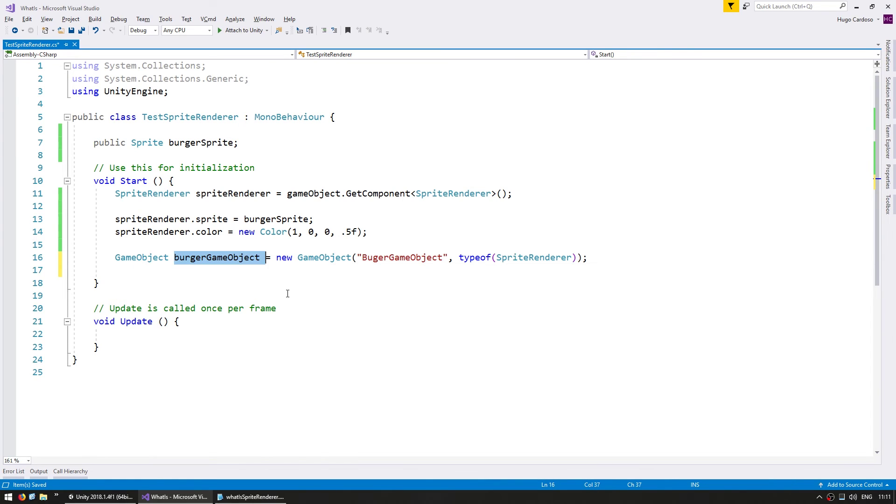
key(ctrl+c)
key(Down)
key(ctrl+v)
text(.GetC)
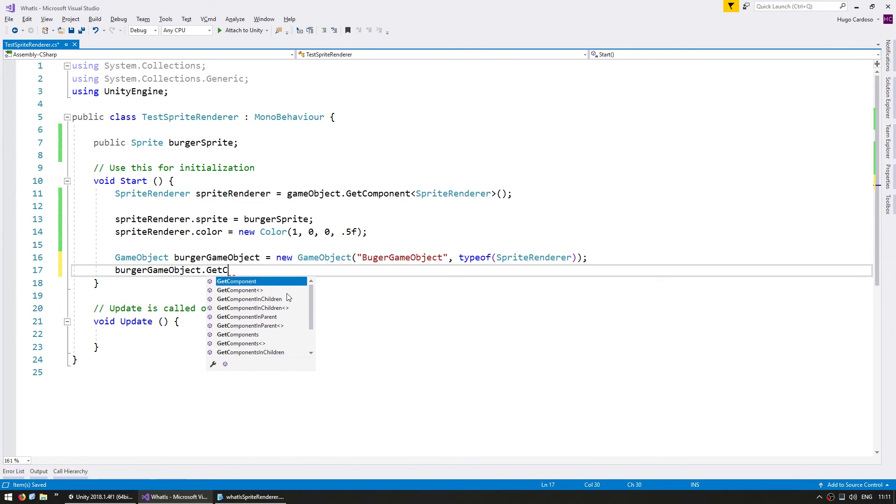
key(Tab)
text(<SpriteRenderer)
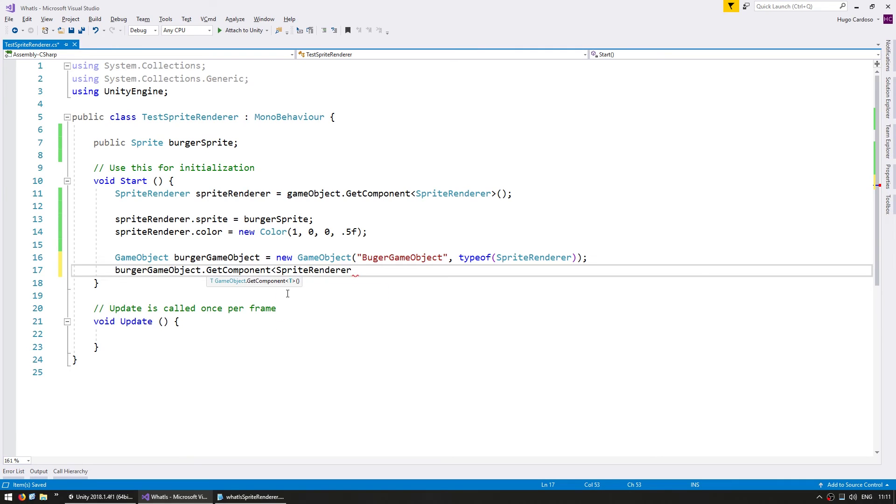
text(>();)
key(Home)
text(SpriteR)
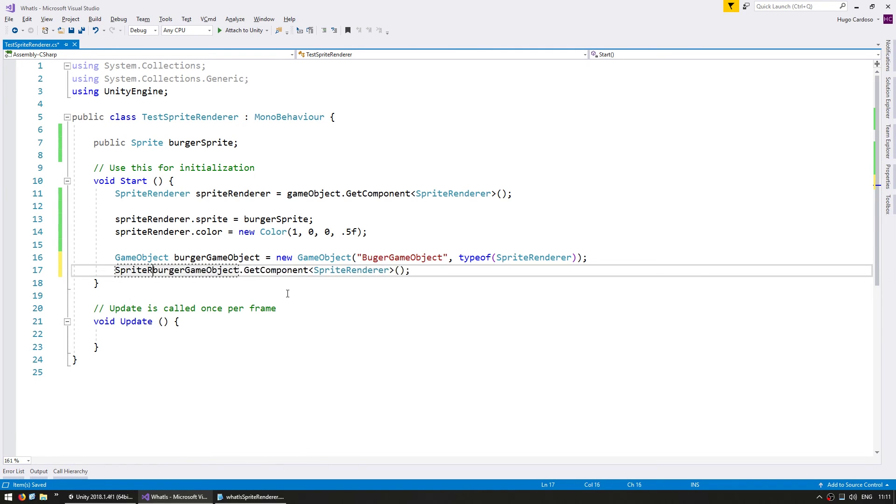
text(enderer bur)
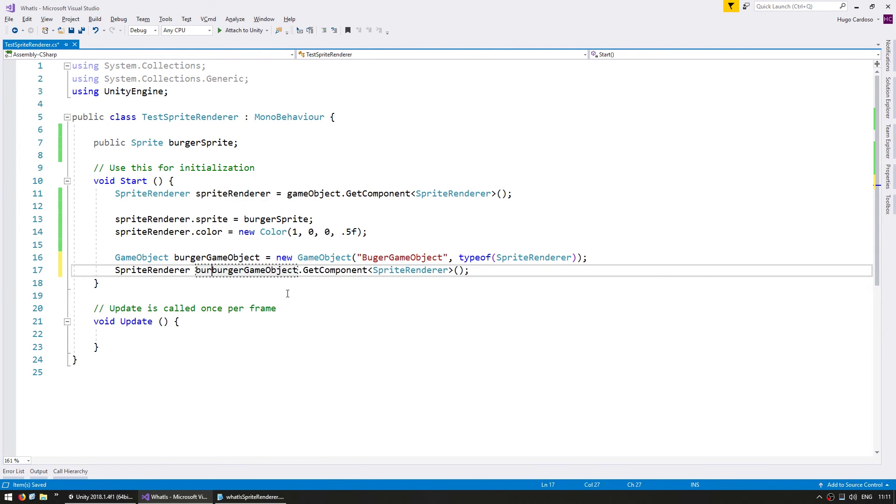
text(gerSpriteRenderer)
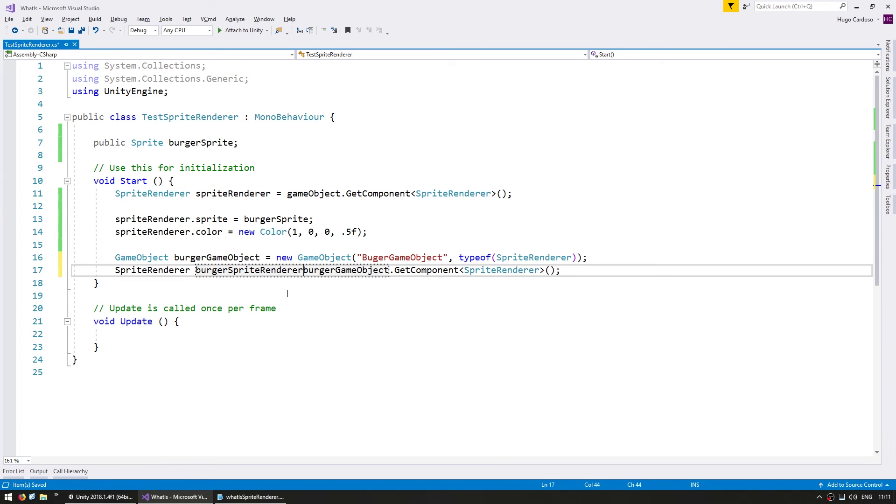
text( =)
Add burgerSpriteRenderer.sprite = burgerSprite; and cut the old spriteRenderer.sprite line.
key(End)
key(Return)
text(burgerSpriteRenderer.sp)
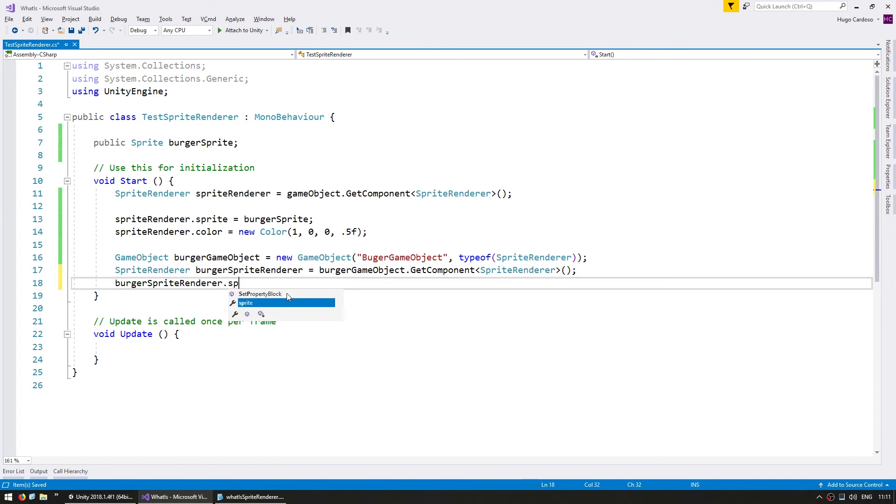
text(rite = burgerSprite;)
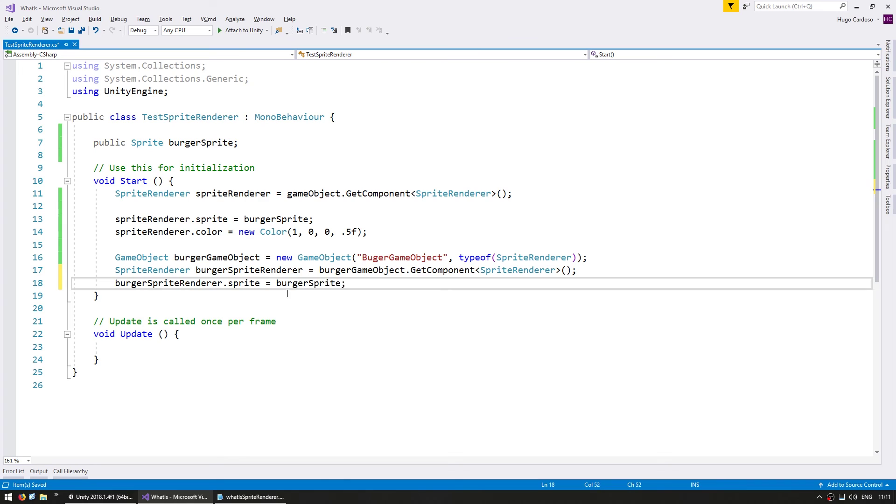
key(Up)
key(Up)
key(Up)
key(Up)
key(Up)
key(ctrl+x)
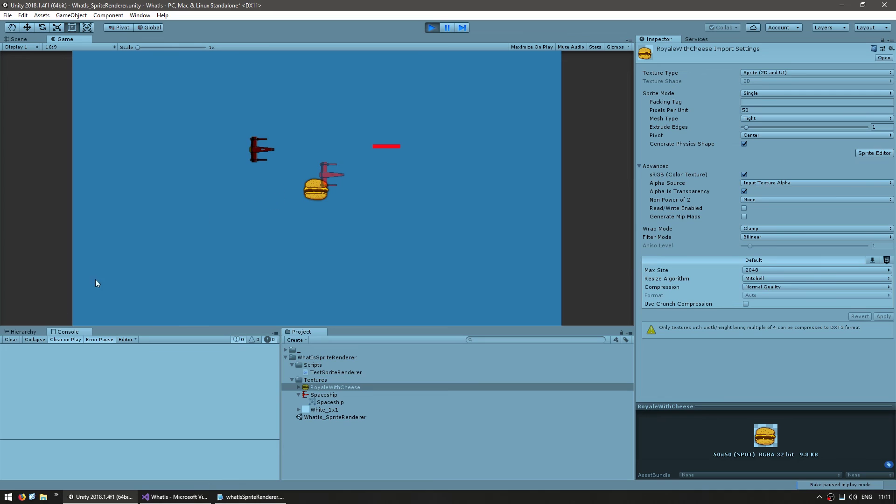
Select BugerGameObject in the Hierarchy and check its Default sorting layer and Order in Layer 0.
click(23, 333)
click(28, 385)
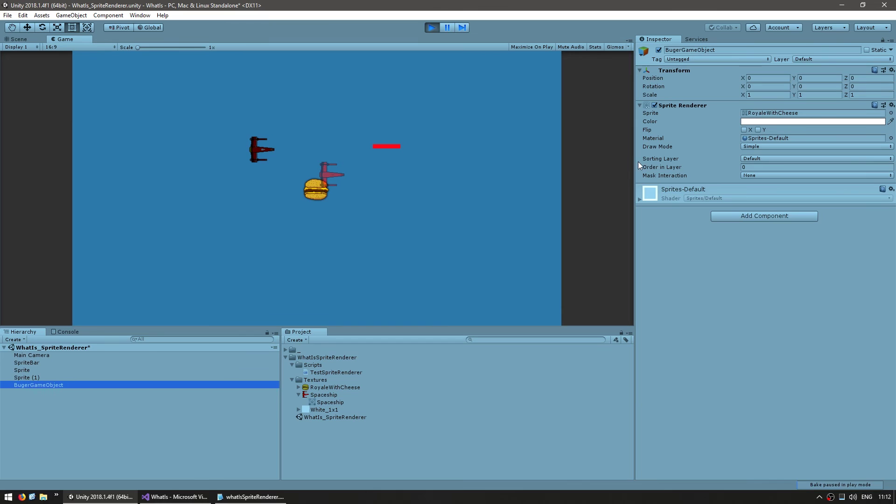
click(652, 160)
click(663, 167)
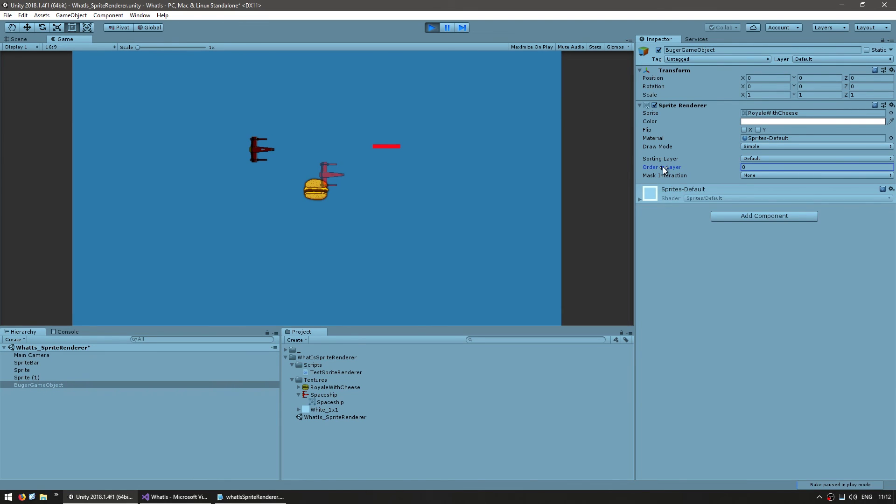
Add spriteRenderer.sortingOrder = 10; on a new line 14.
key(alt+Tab)
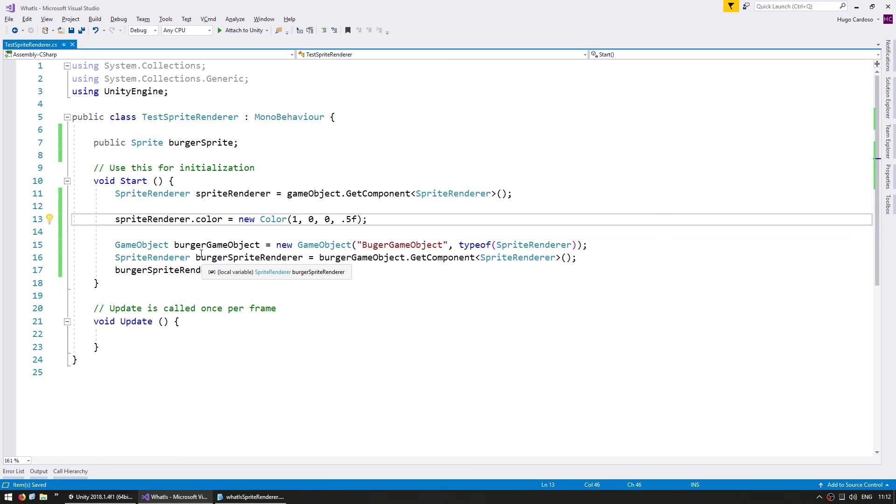
double_click(154, 219)
key(ctrl+c)
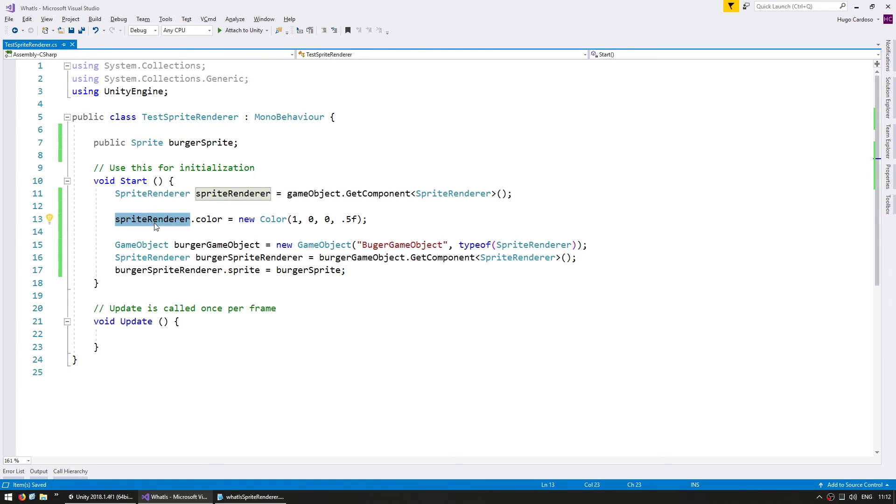
key(End)
key(Return)
key(ctrl+v)
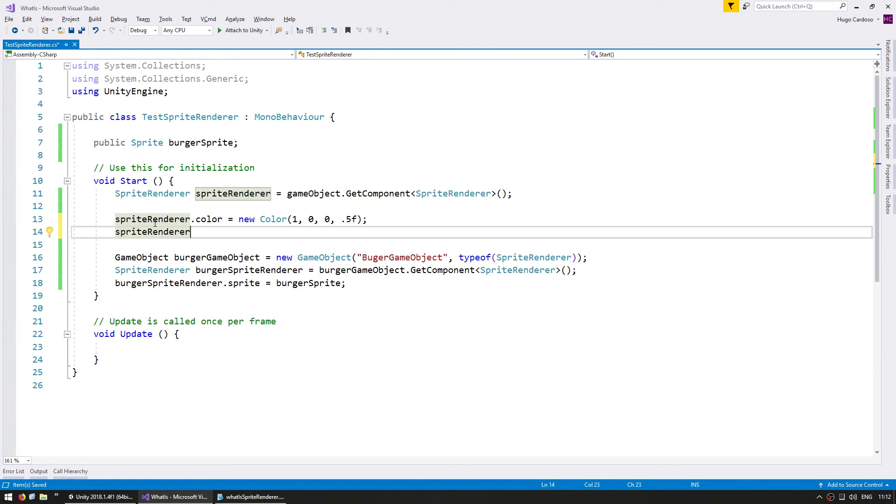
text(.sort)
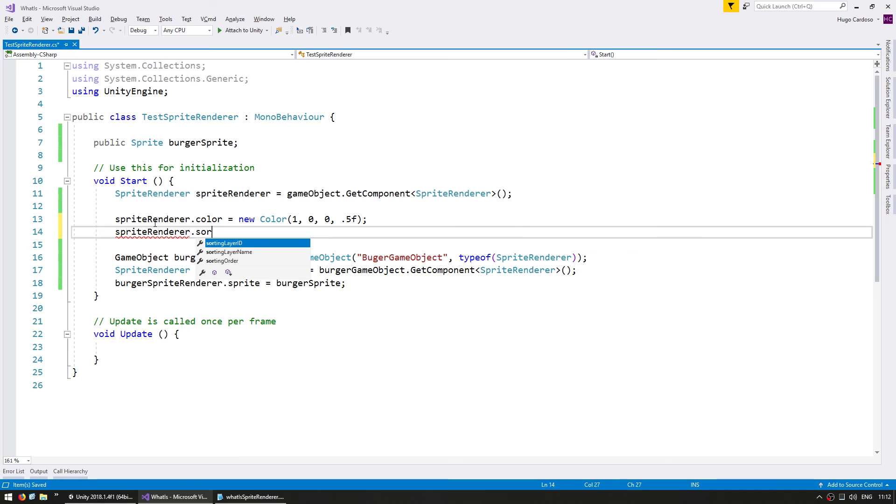
key(Down)
key(Down)
key(Tab)
text(= )
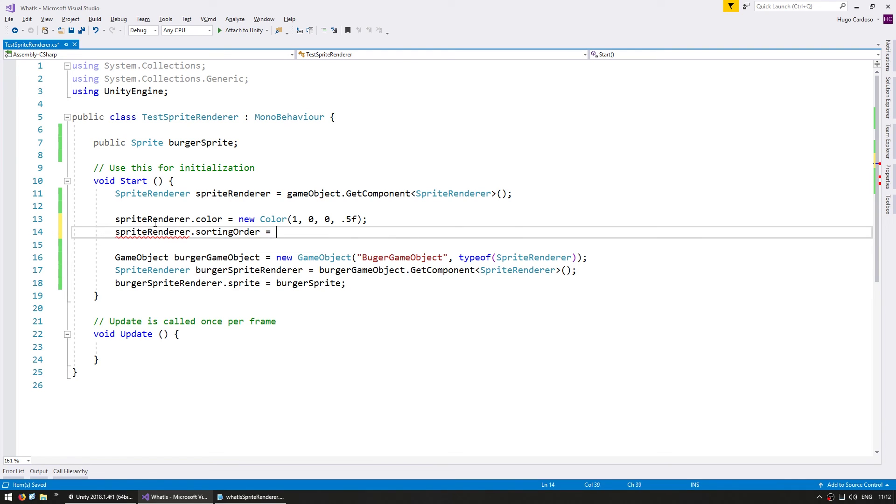
text(10;)
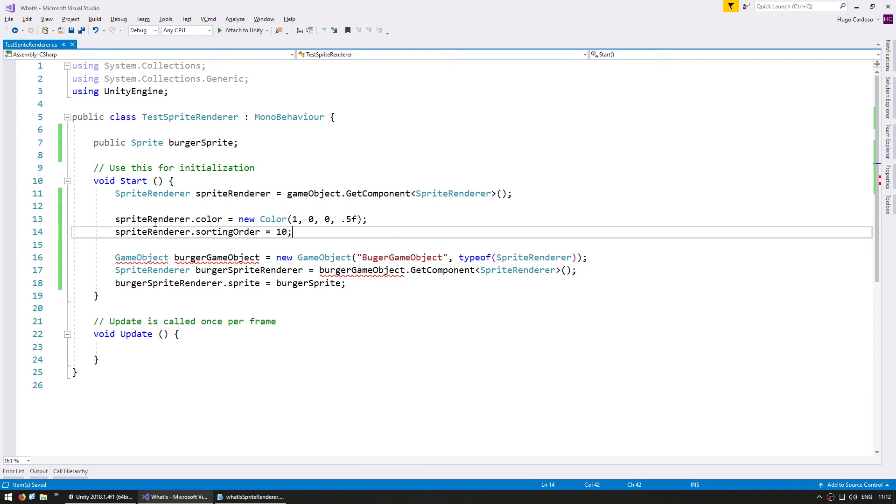
key(shift+Left)
key(shift+Left)
key(shift+Left)
key(shift+Left)
key(shift+Left)
key(shift+Left)
key(shift+Left)
key(shift+Left)
key(shift+Left)
key(shift+Left)
key(shift+Left)
key(shift+Left)
key(shift+Left)
key(shift+Left)
key(shift+Left)
key(shift+Left)
key(shift+Left)
key(shift+Left)
key(shift+Left)
key(shift+Left)
Add spriteRenderer.sortingLayerName = "Over"; and copy both sorting lines.
key(End)
key(Return)
text(spriteRe)
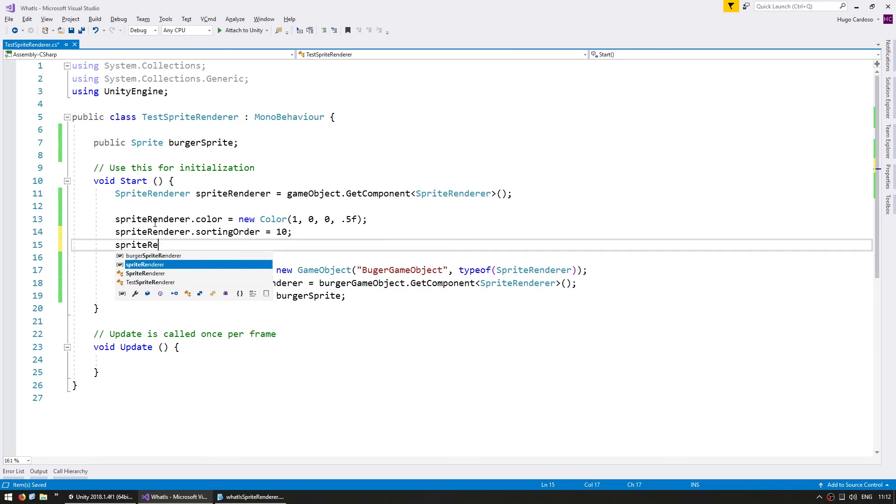
text(nderer.sor)
key(Up)
key(Tab)
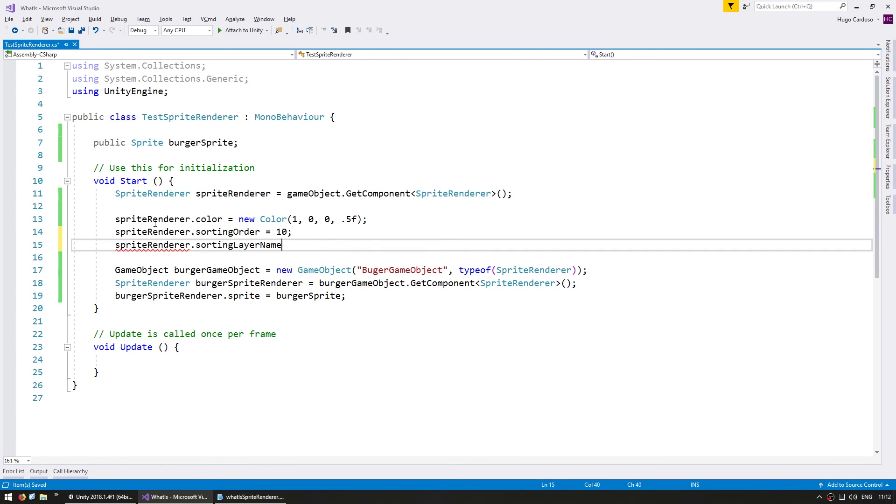
text(= "Over";)
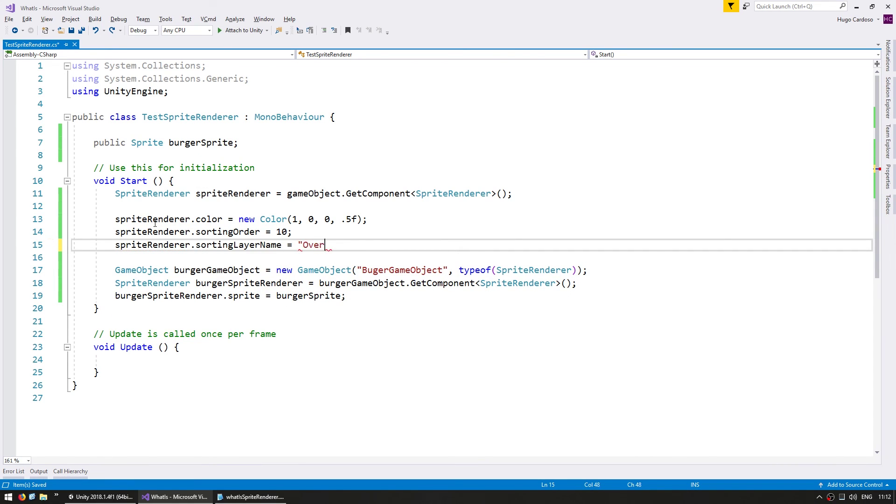
key(shift+Up)
key(shift+Up)
key(shift+End)
key(ctrl+c)
Paste the sorting lines below the burger code and rename them to burgerSpriteRenderer.
key(Down)
key(Down)
key(Down)
key(Down)
key(Down)
key(Down)
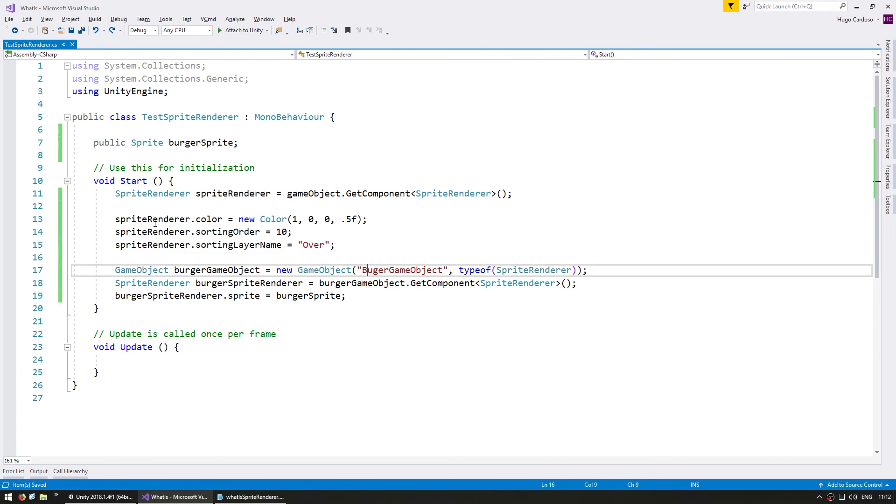
key(ctrl+v)
key(Up)
key(Home)
key(Up)
key(ctrl+shift+Right)
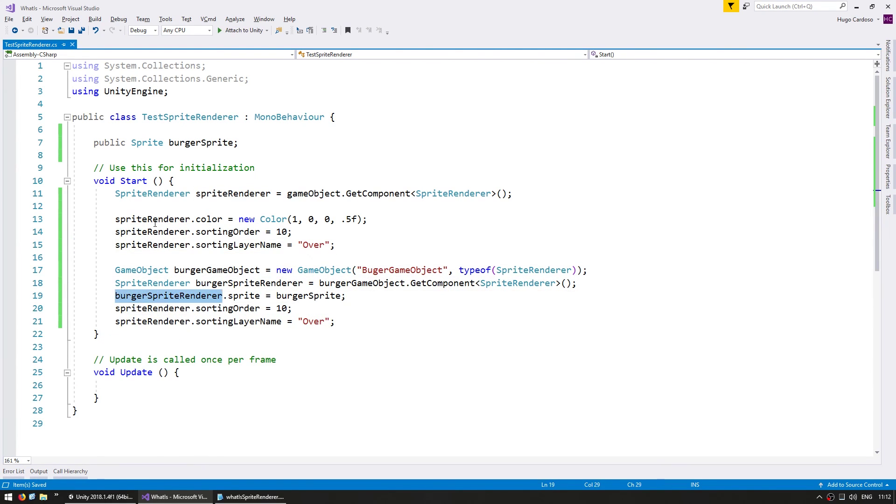
key(ctrl+c)
key(Down)
key(ctrl+shift+Right)
key(ctrl+v)
key(Down)
key(Home)
key(ctrl+shift+Right)
key(ctrl+v)
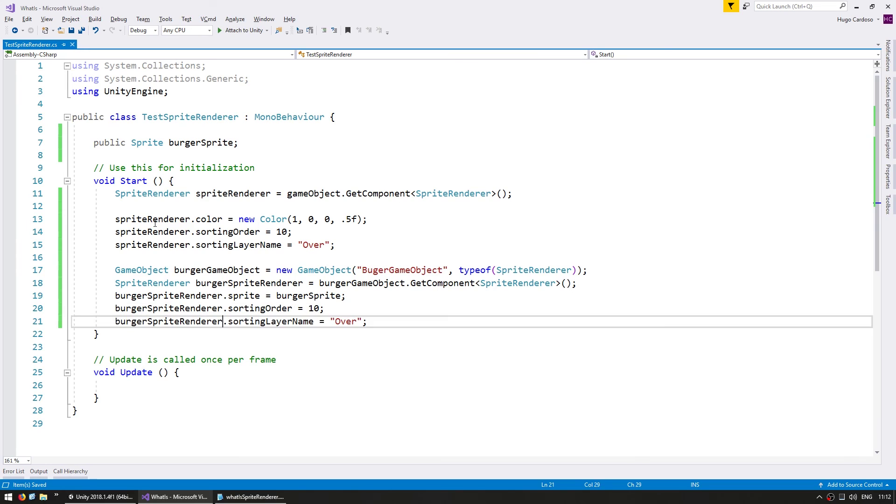
Change the burger's sorting order to 20 and review both "Over" layer assignments.
key(Up)
key(End)
key(Left)
key(shift+Left)
key(shift+Left)
text(20)
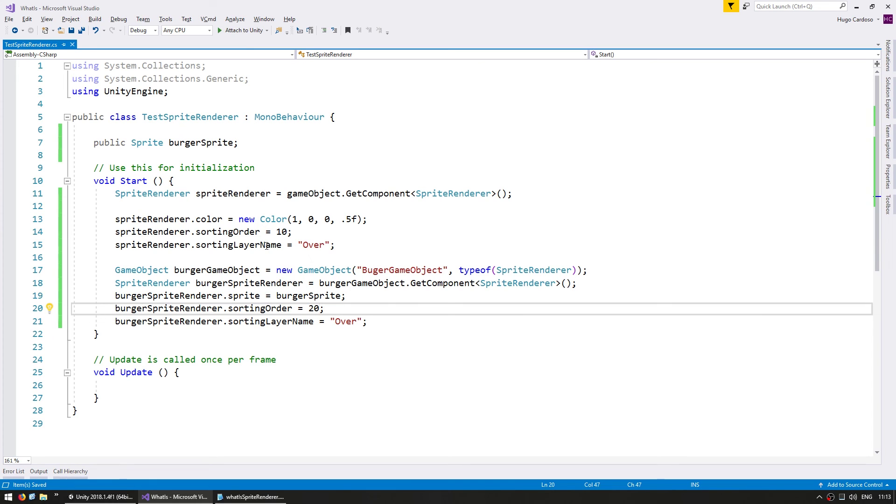
drag(217, 246, 318, 246)
drag(239, 322, 368, 322)
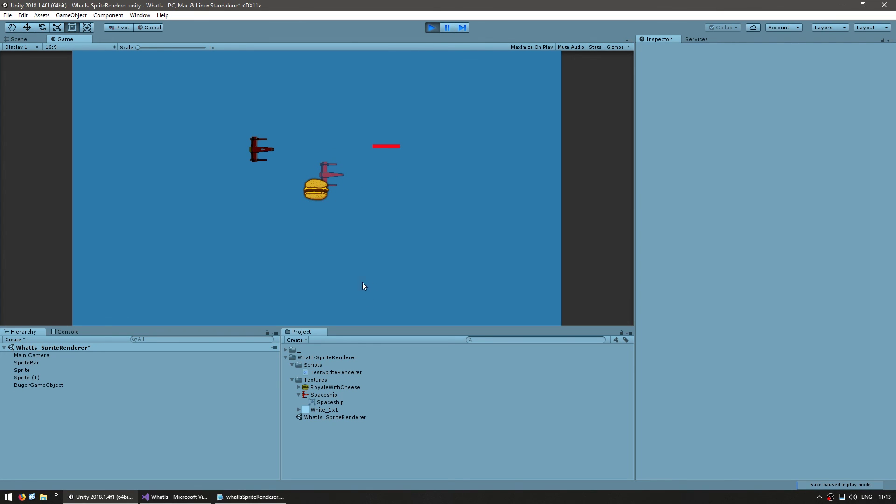
Confirm BugerGameObject uses sorting layer Over with Order in Layer 20.
click(31, 385)
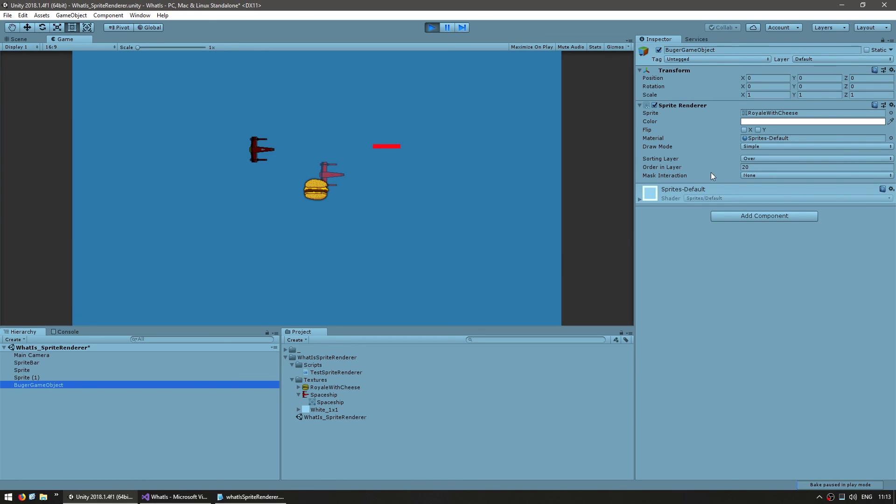
click(702, 159)
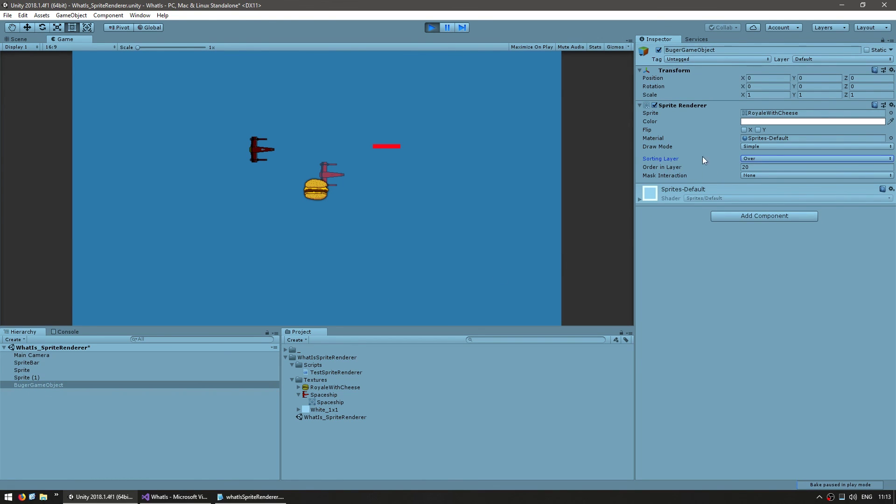
click(755, 167)
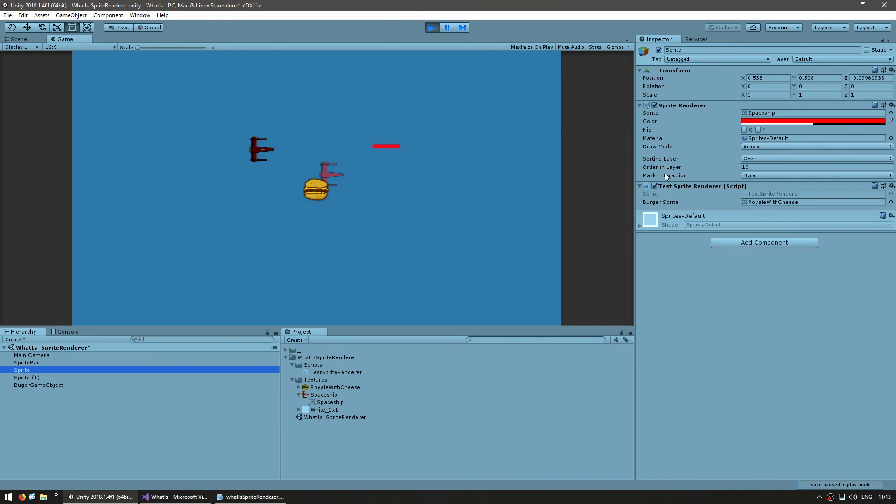
Show the Background, Default and Over sorting layers, then return to the script's Over layer name.
click(726, 176)
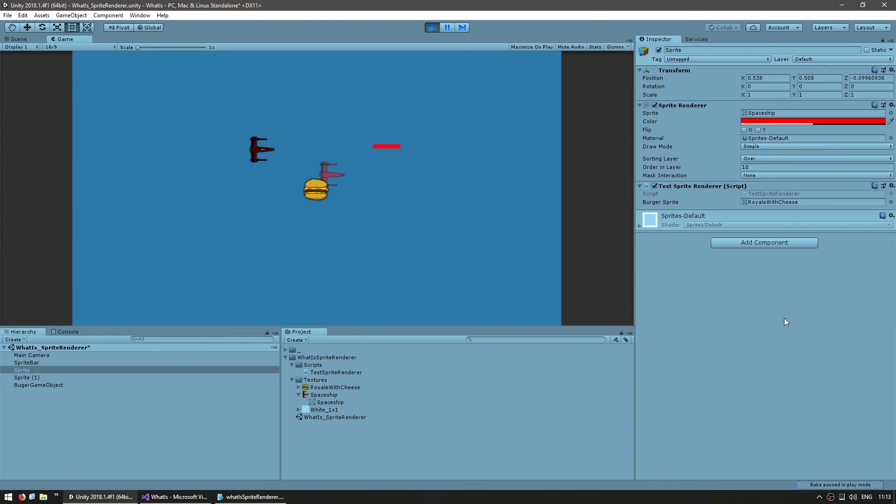
click(750, 159)
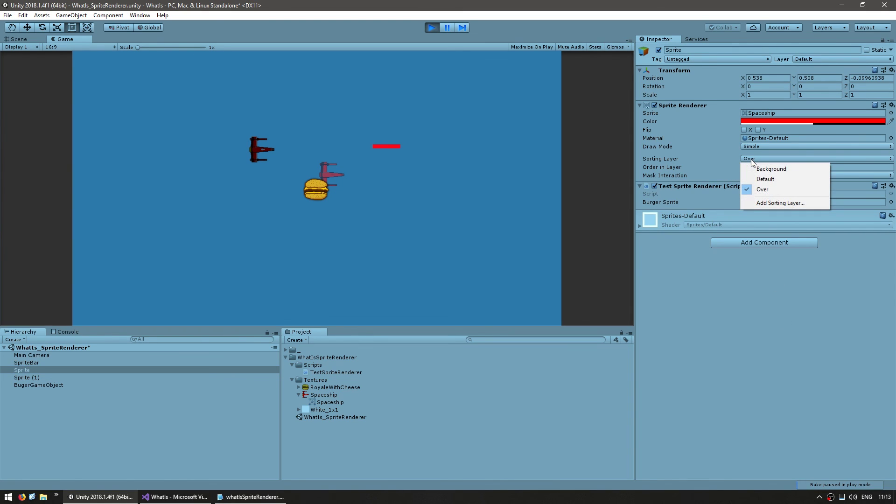
click(768, 203)
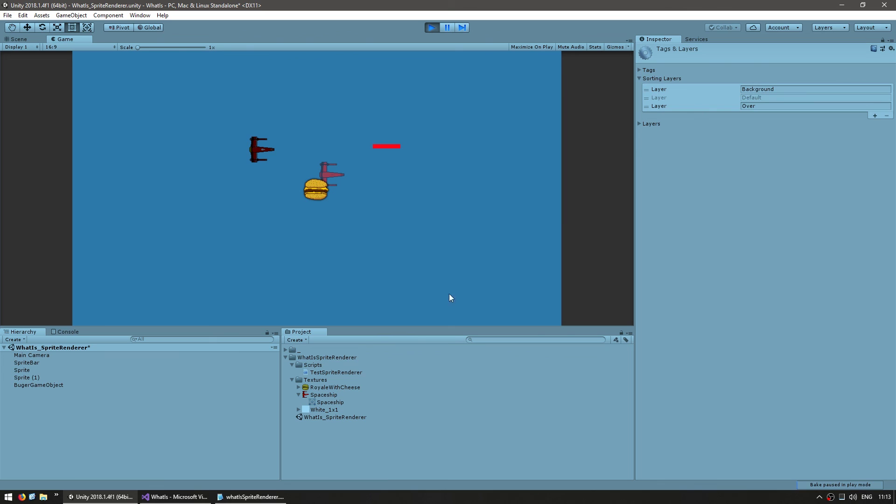
click(175, 497)
double_click(322, 244)
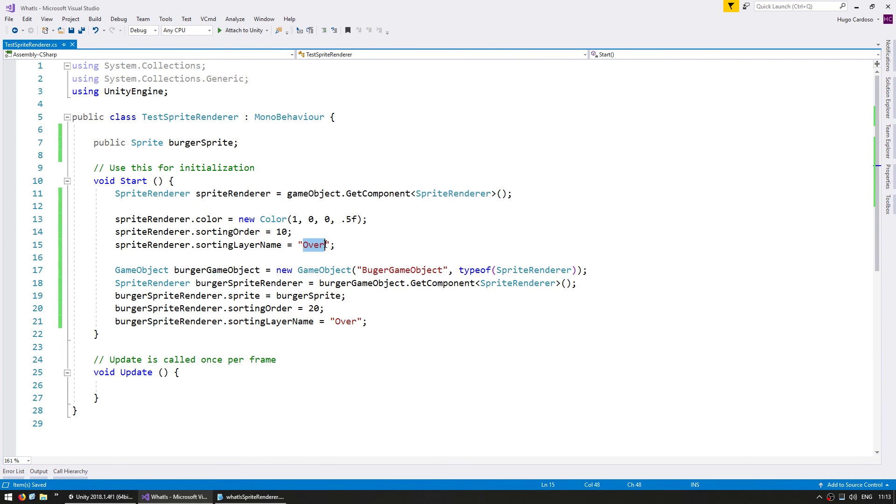